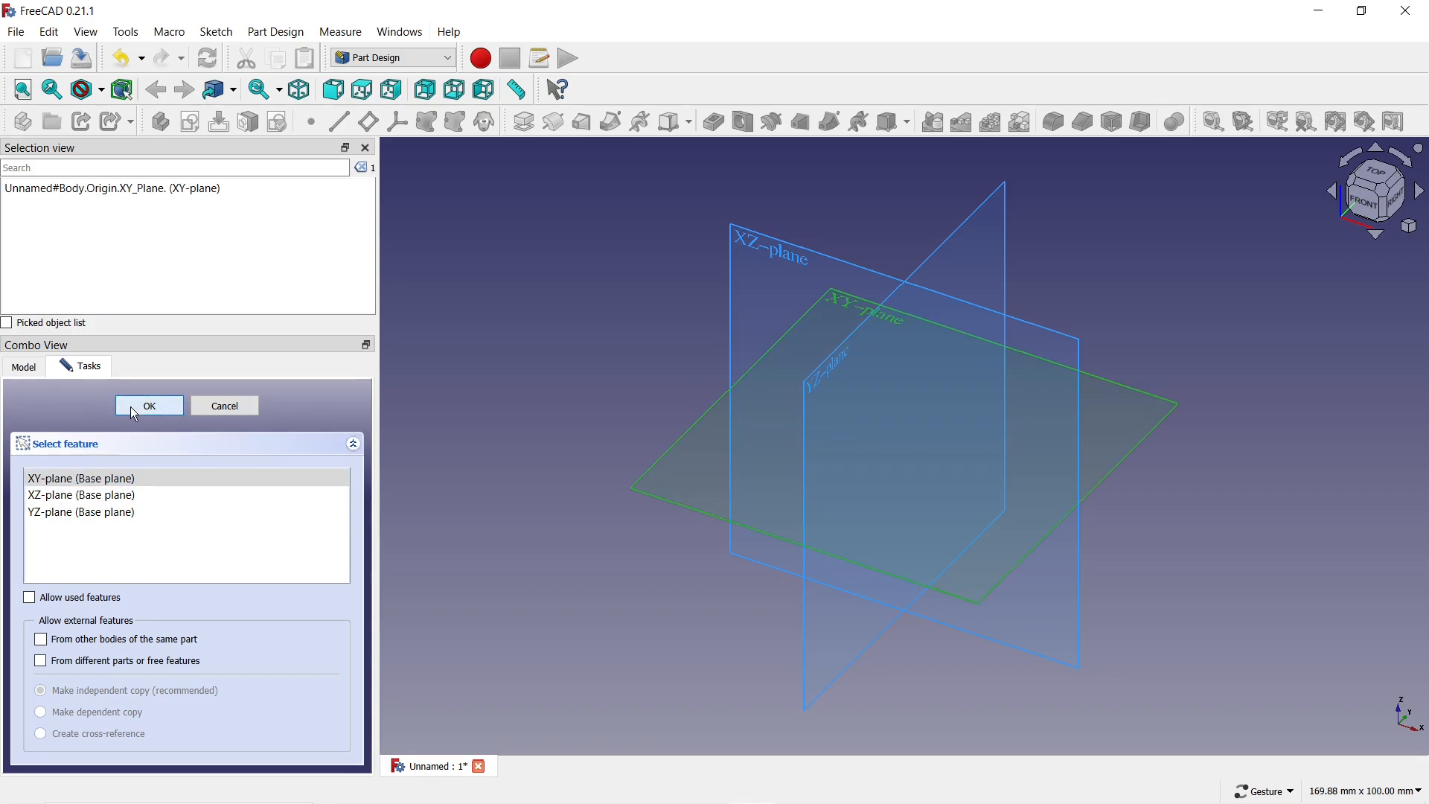
# Start a sketch on the XY-plane and draw two vertical slots, about 14 mm and 23 mm wide, on opposite sides of the vertical axis
pyautogui.click(131, 406)
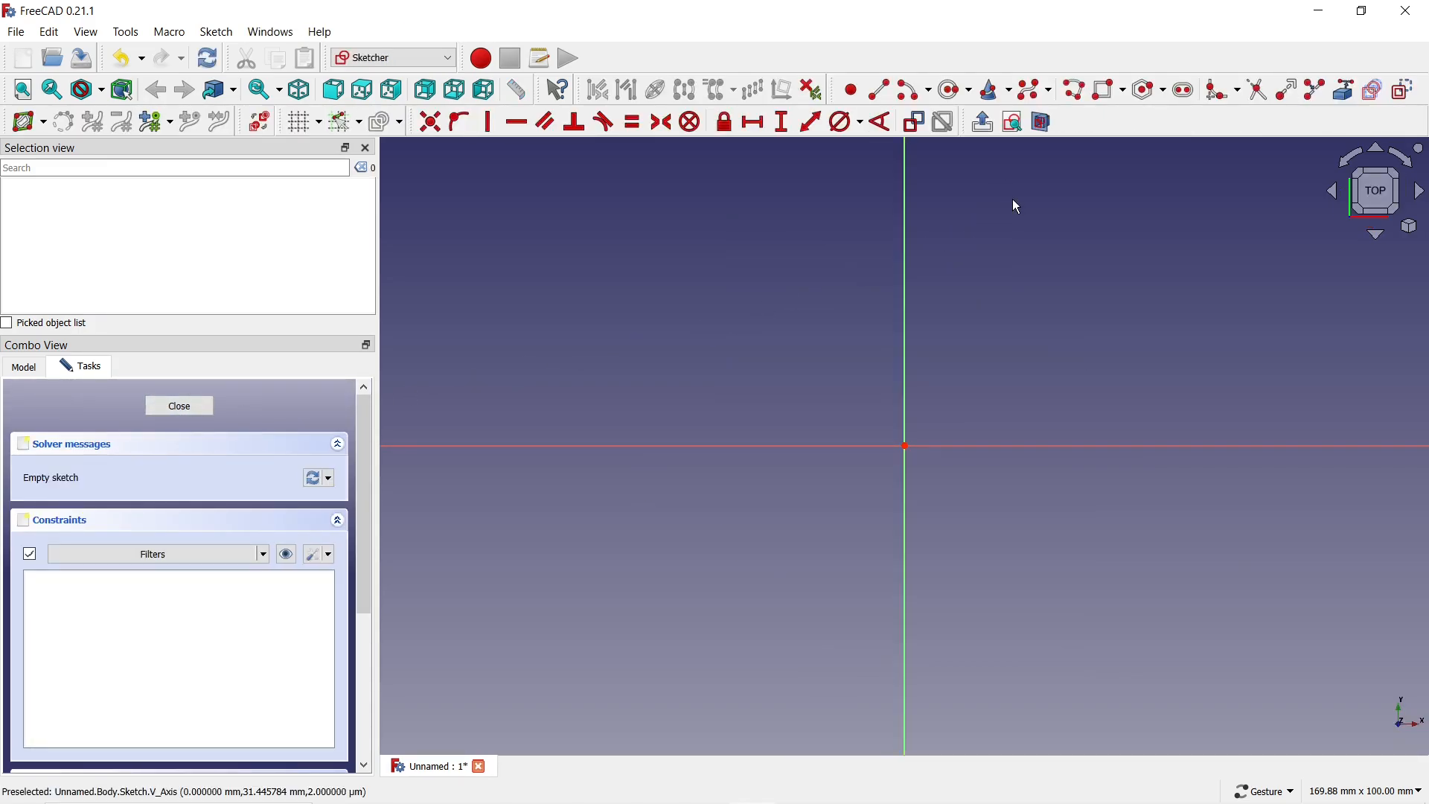
pyautogui.click(1183, 90)
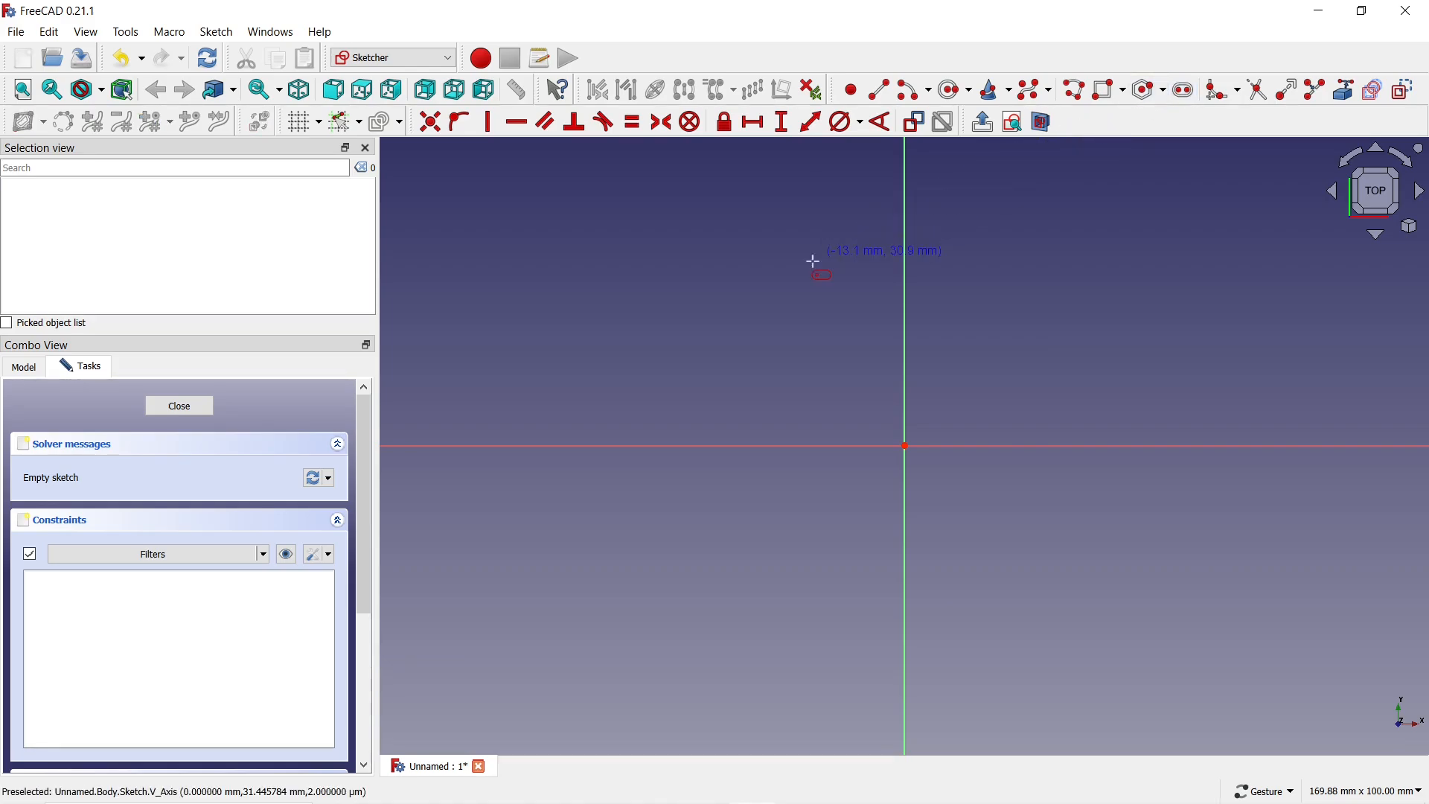
pyautogui.click(684, 350)
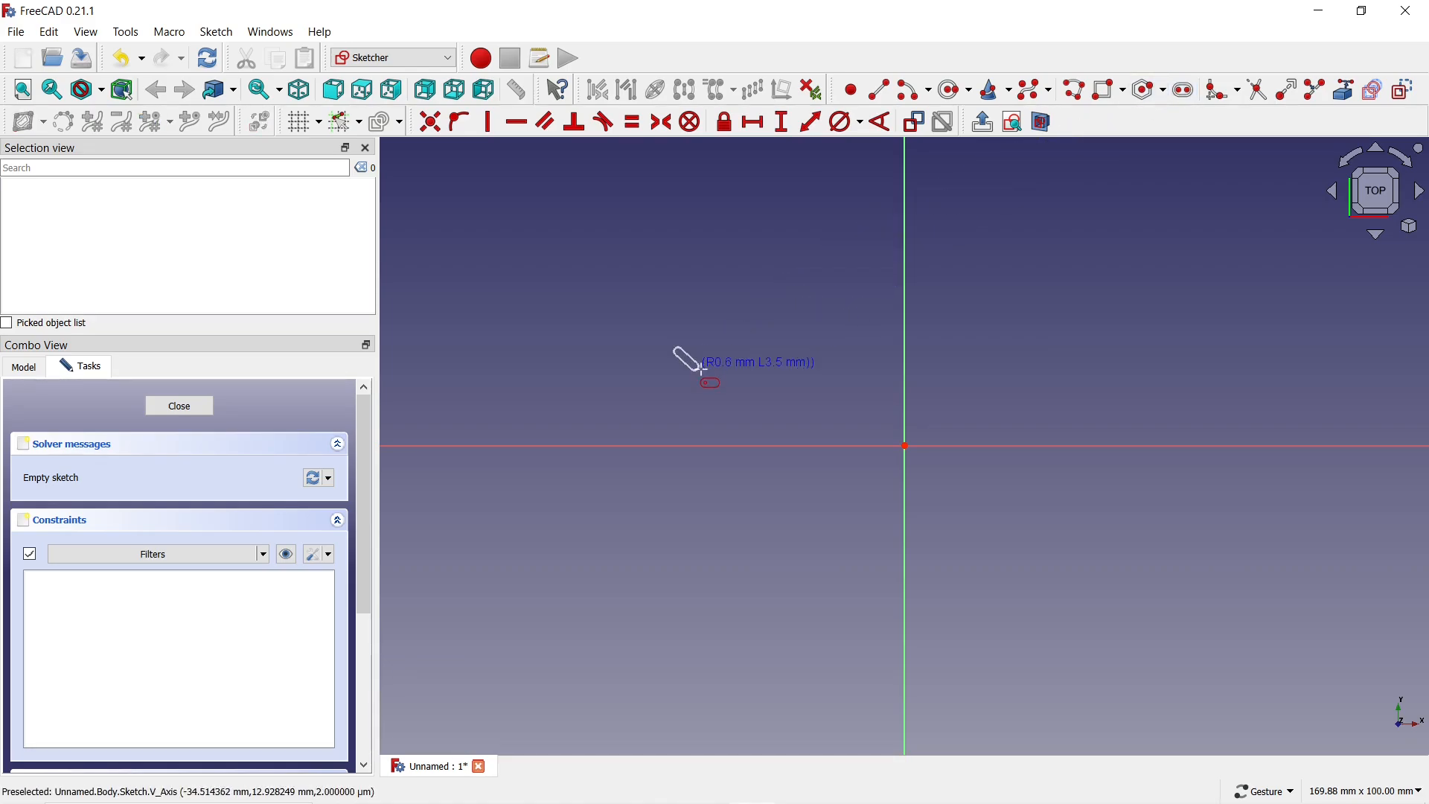
pyautogui.click(682, 528)
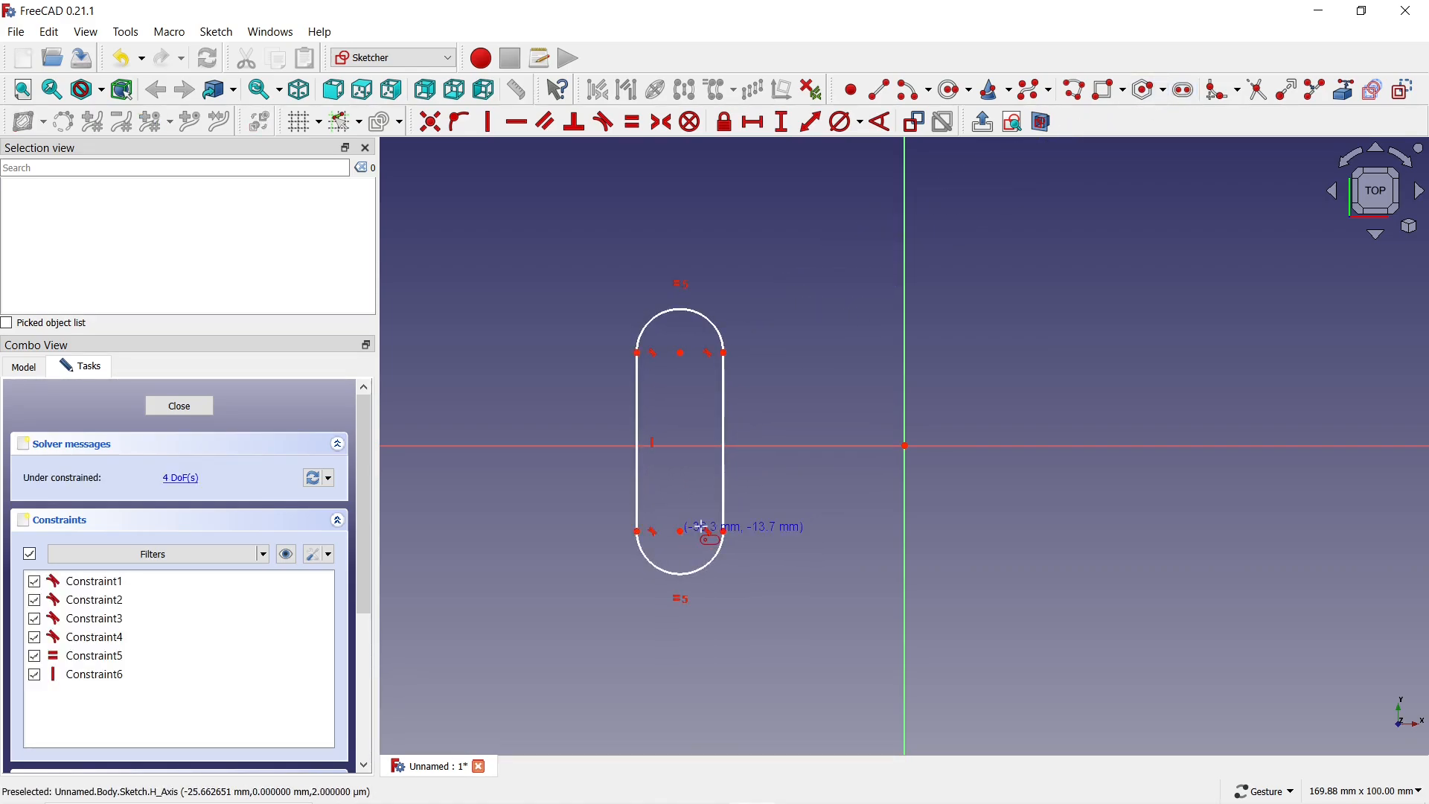
pyautogui.click(1079, 328)
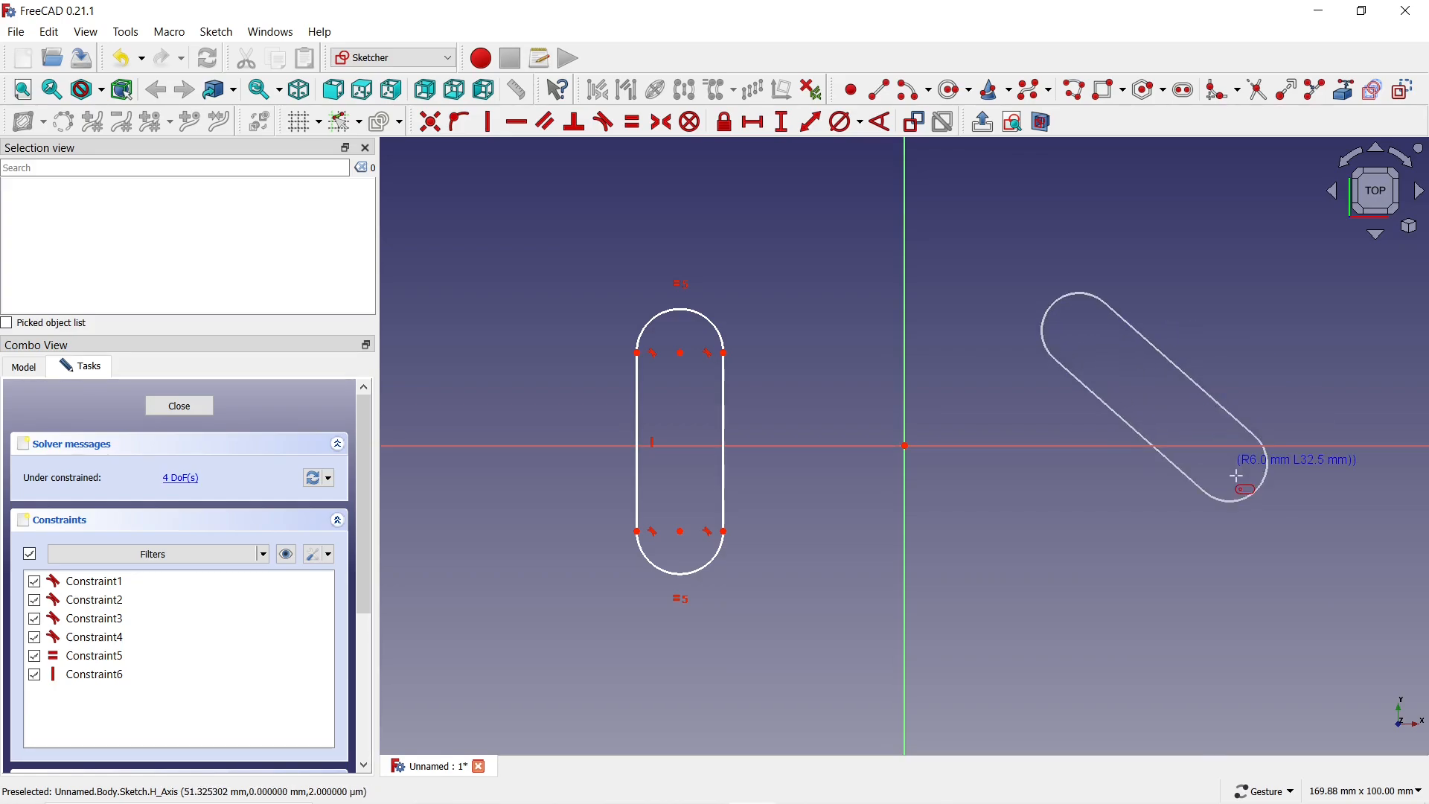
pyautogui.click(1080, 606)
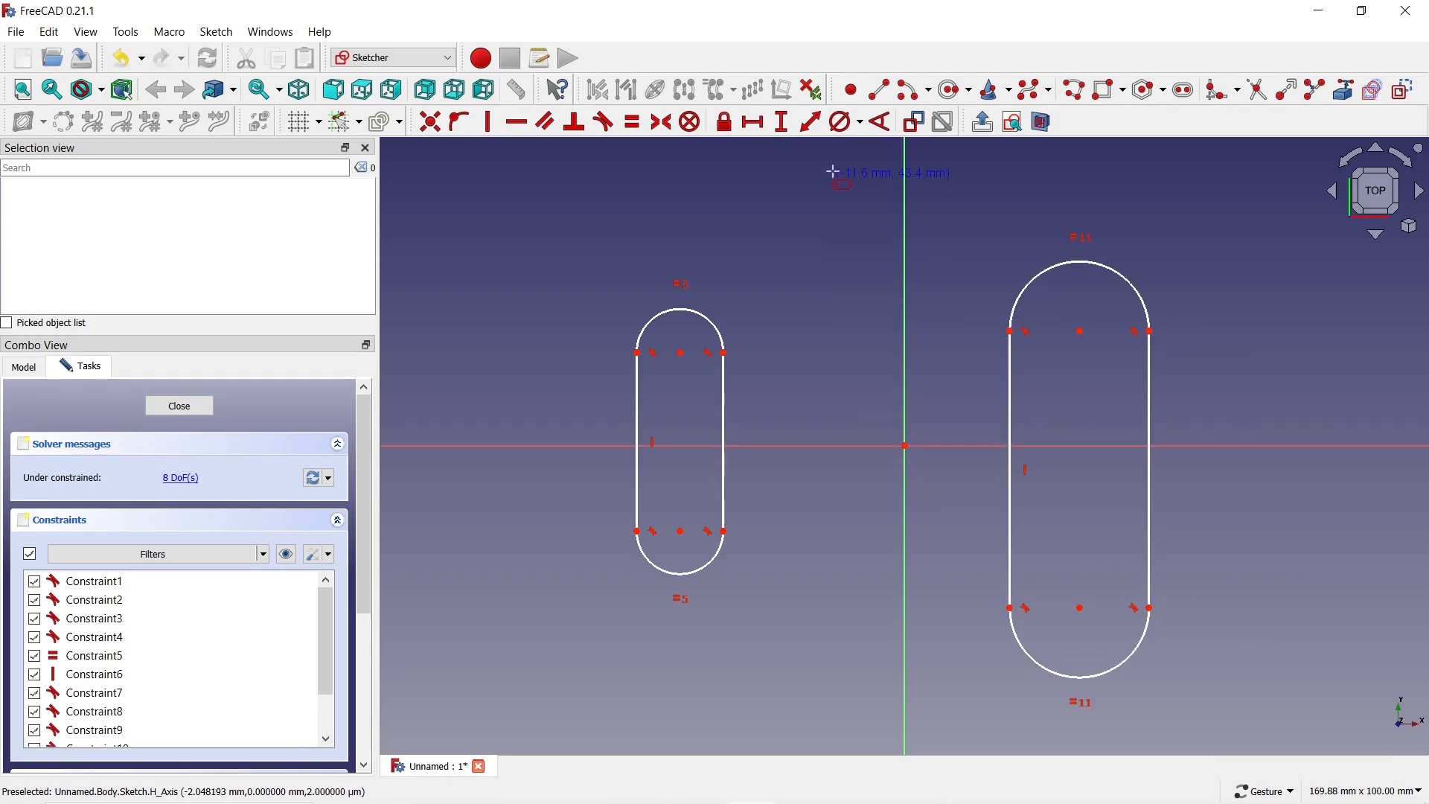
# Constrain the upper arc diameters to 20 mm on the smaller slot and 40 mm on the larger slot
pyautogui.click(839, 133)
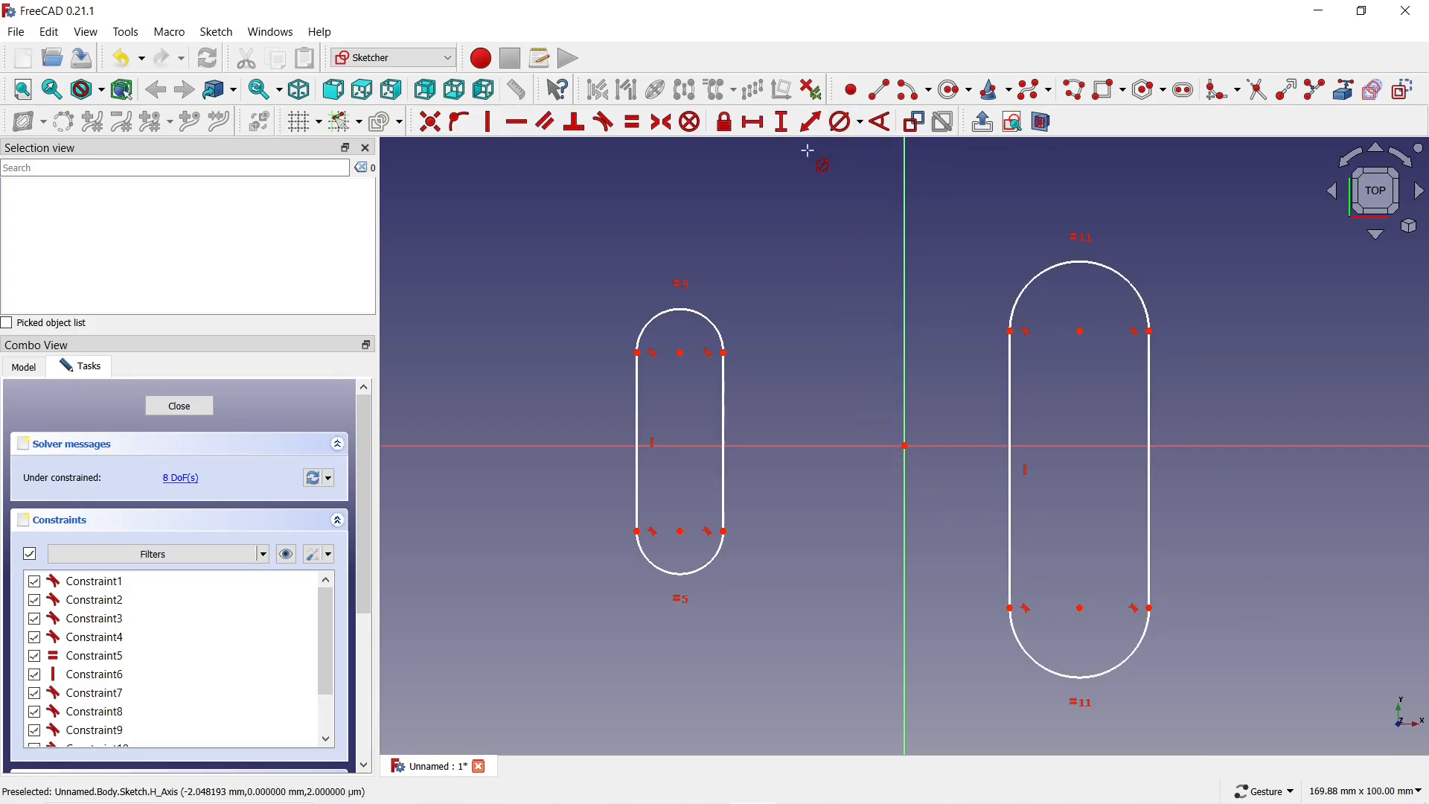
pyautogui.click(714, 322)
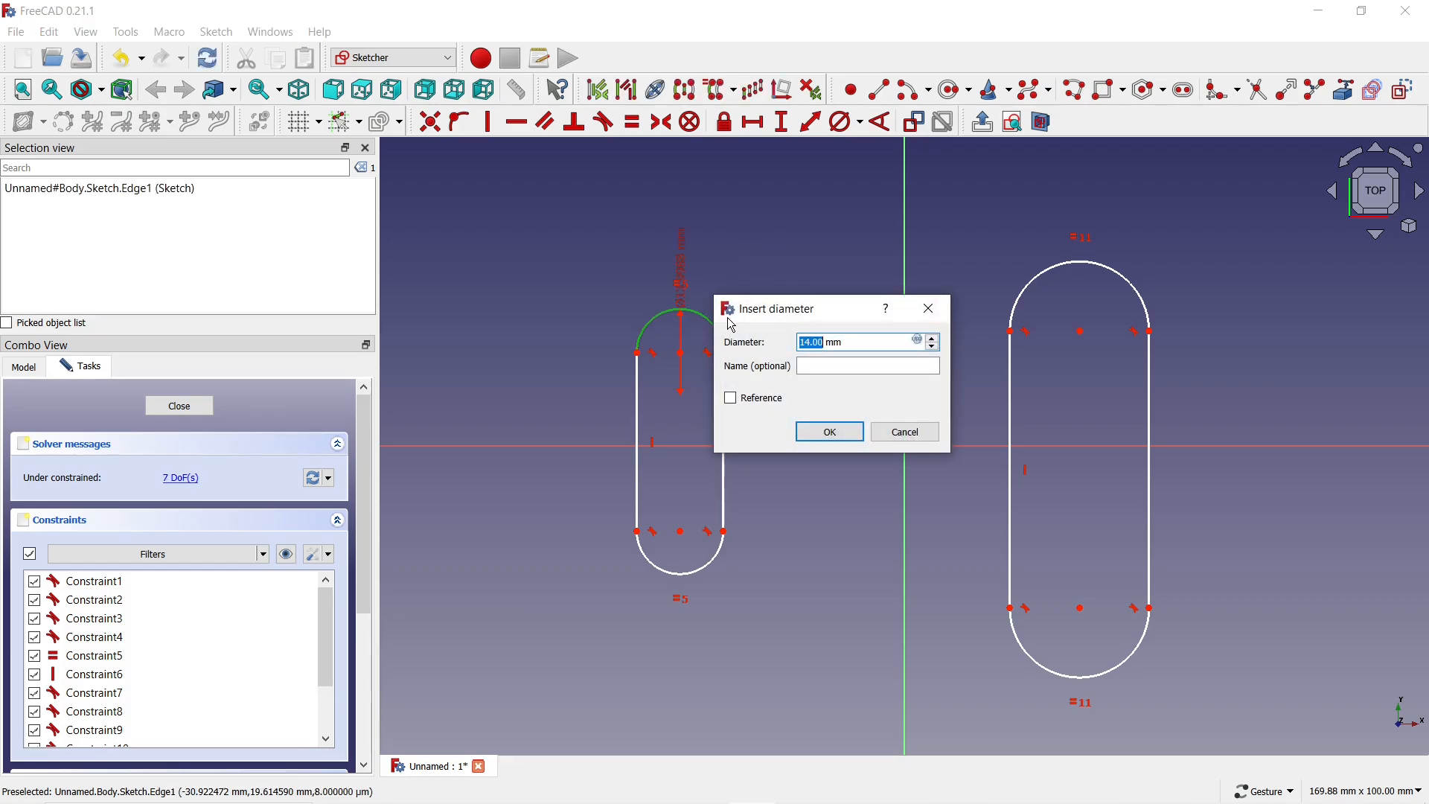
pyautogui.click(829, 435)
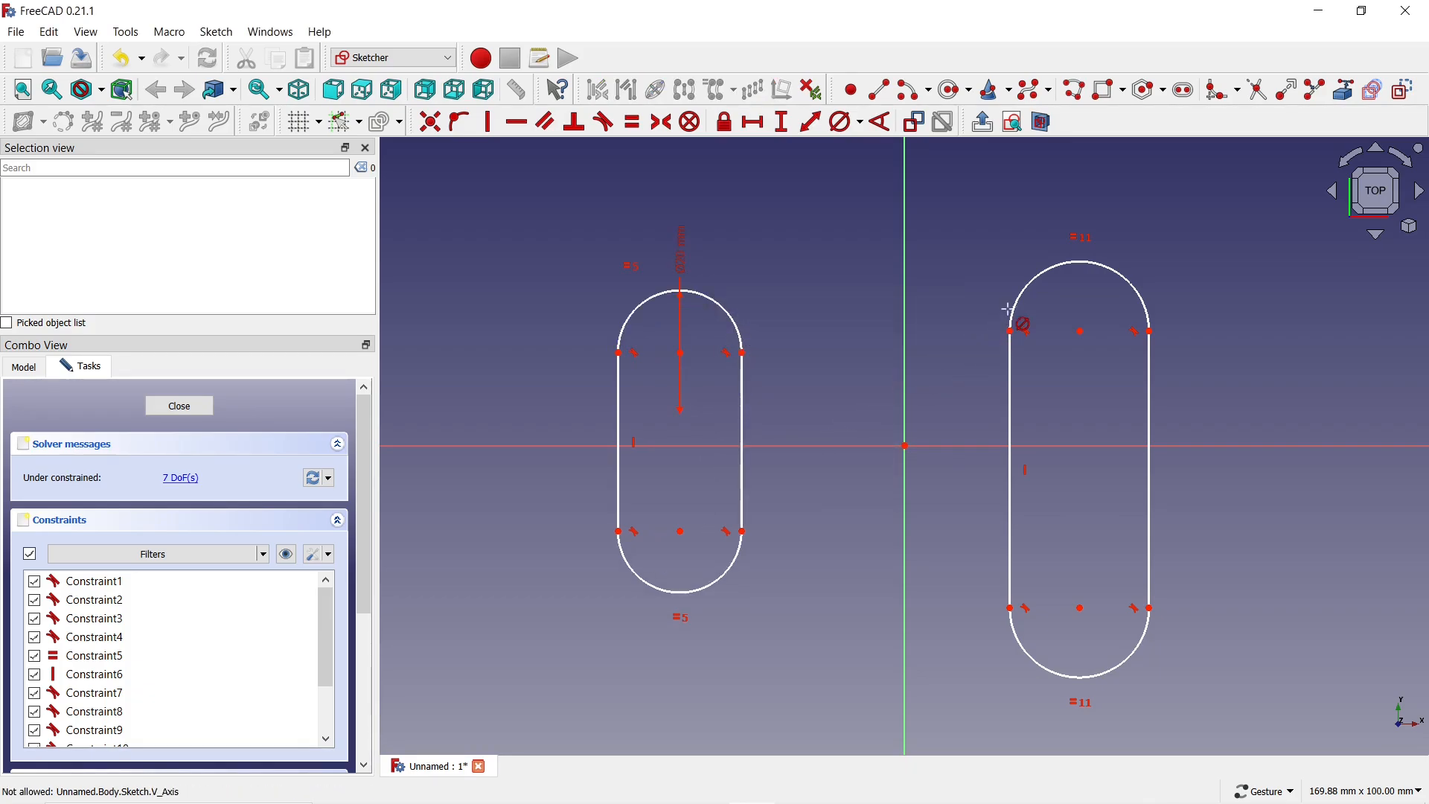
pyautogui.click(1025, 286)
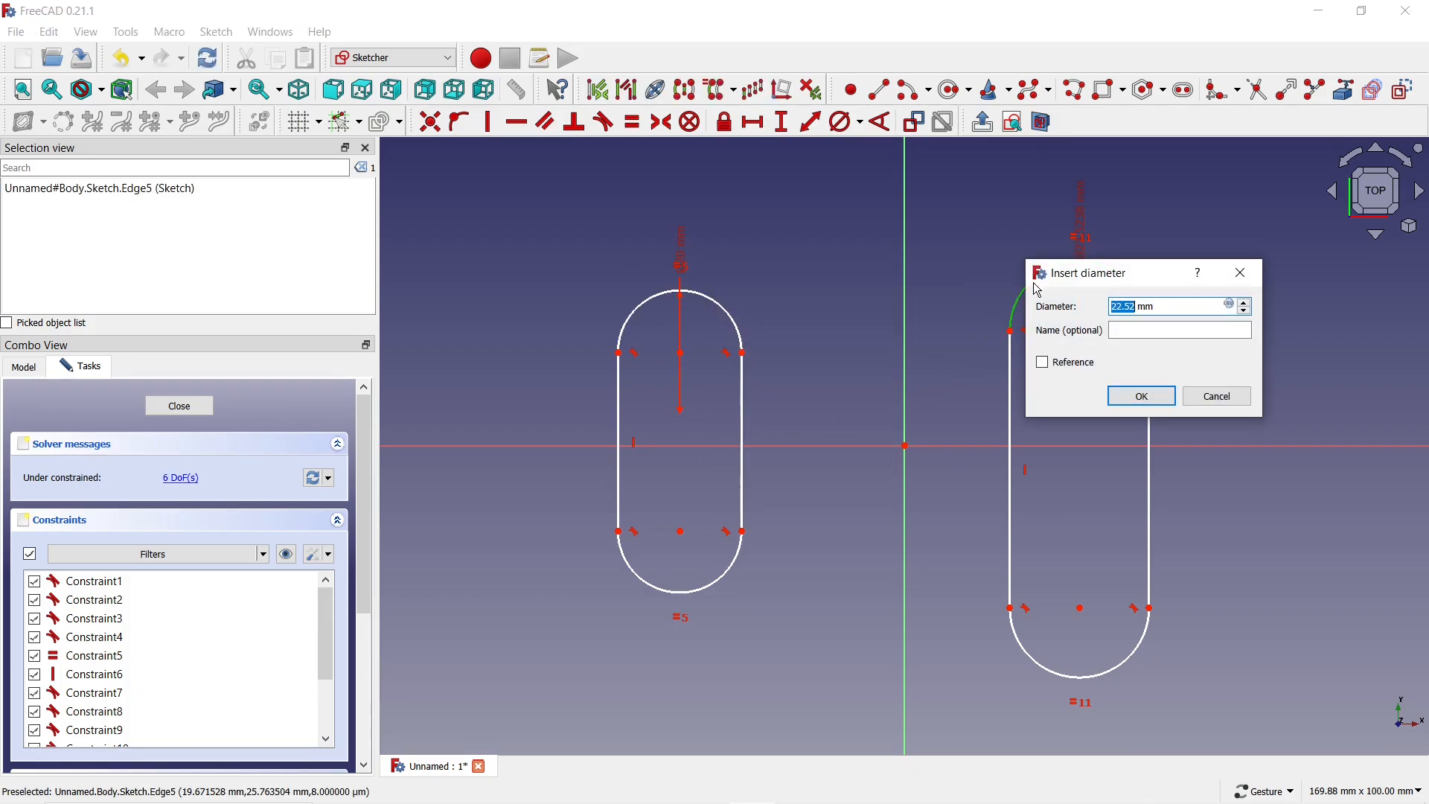
pyautogui.write('40')
pyautogui.click(1145, 400)
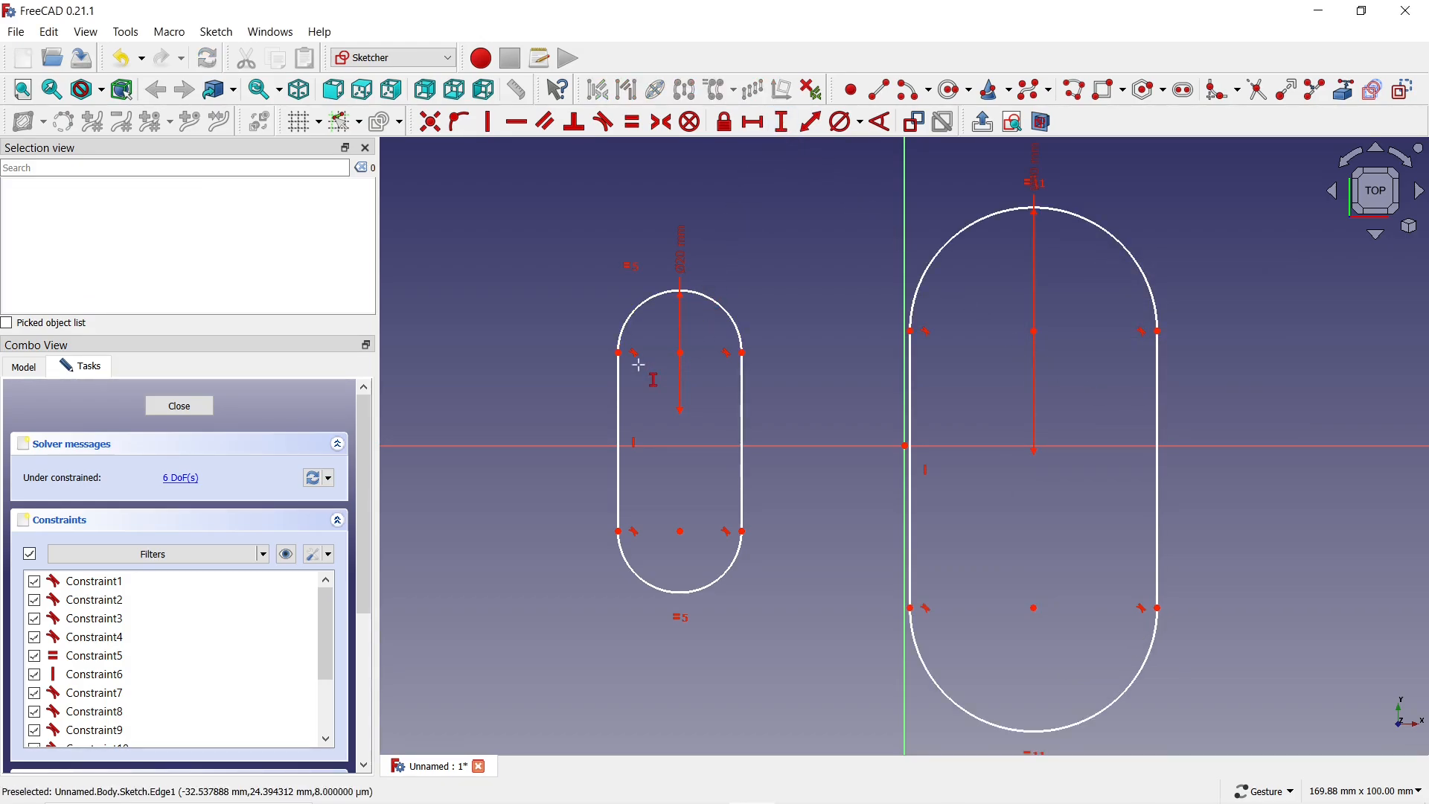
# Constrain the vertical length of the smaller slot's straight side to 15 mm
pyautogui.click(620, 398)
pyautogui.write('1')
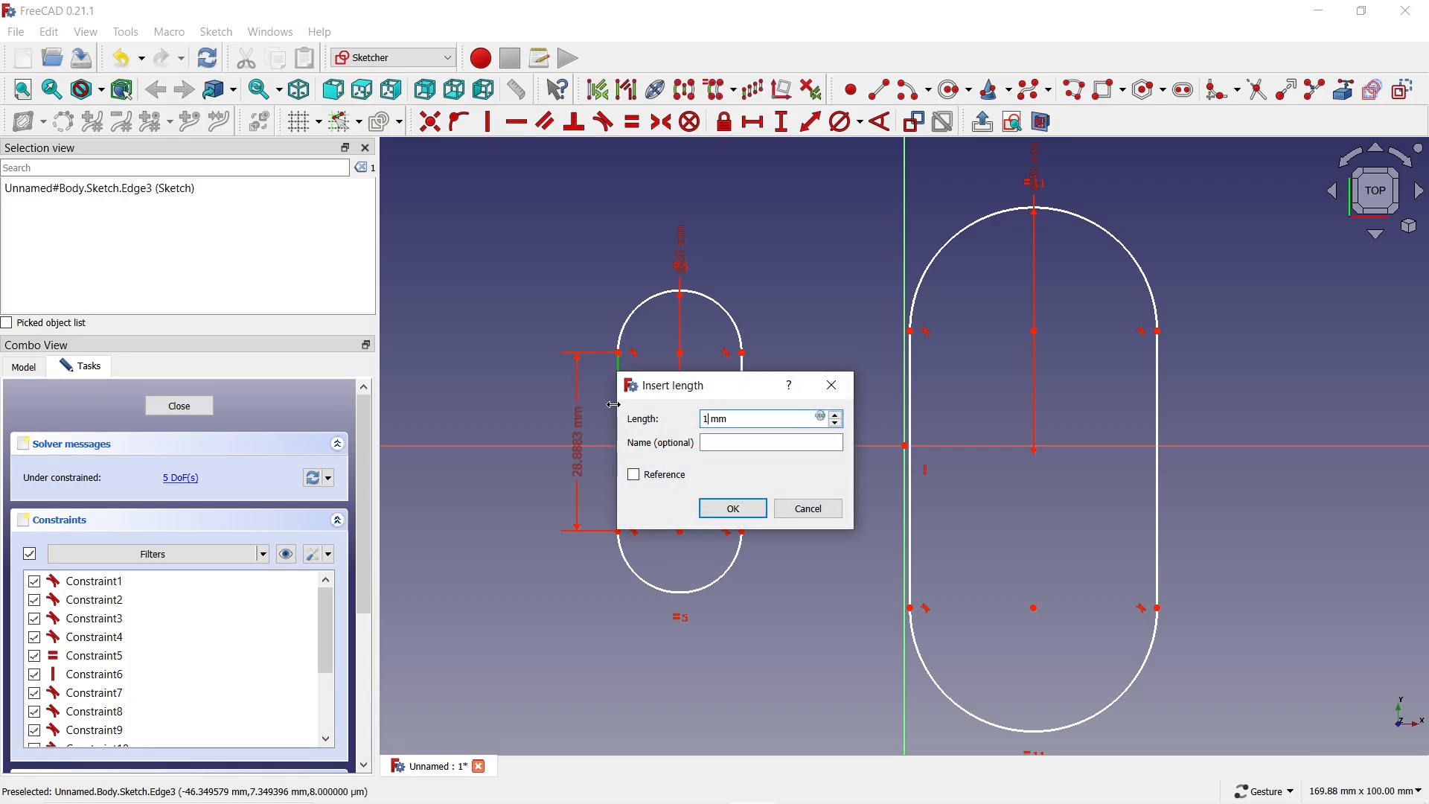
pyautogui.write('5')
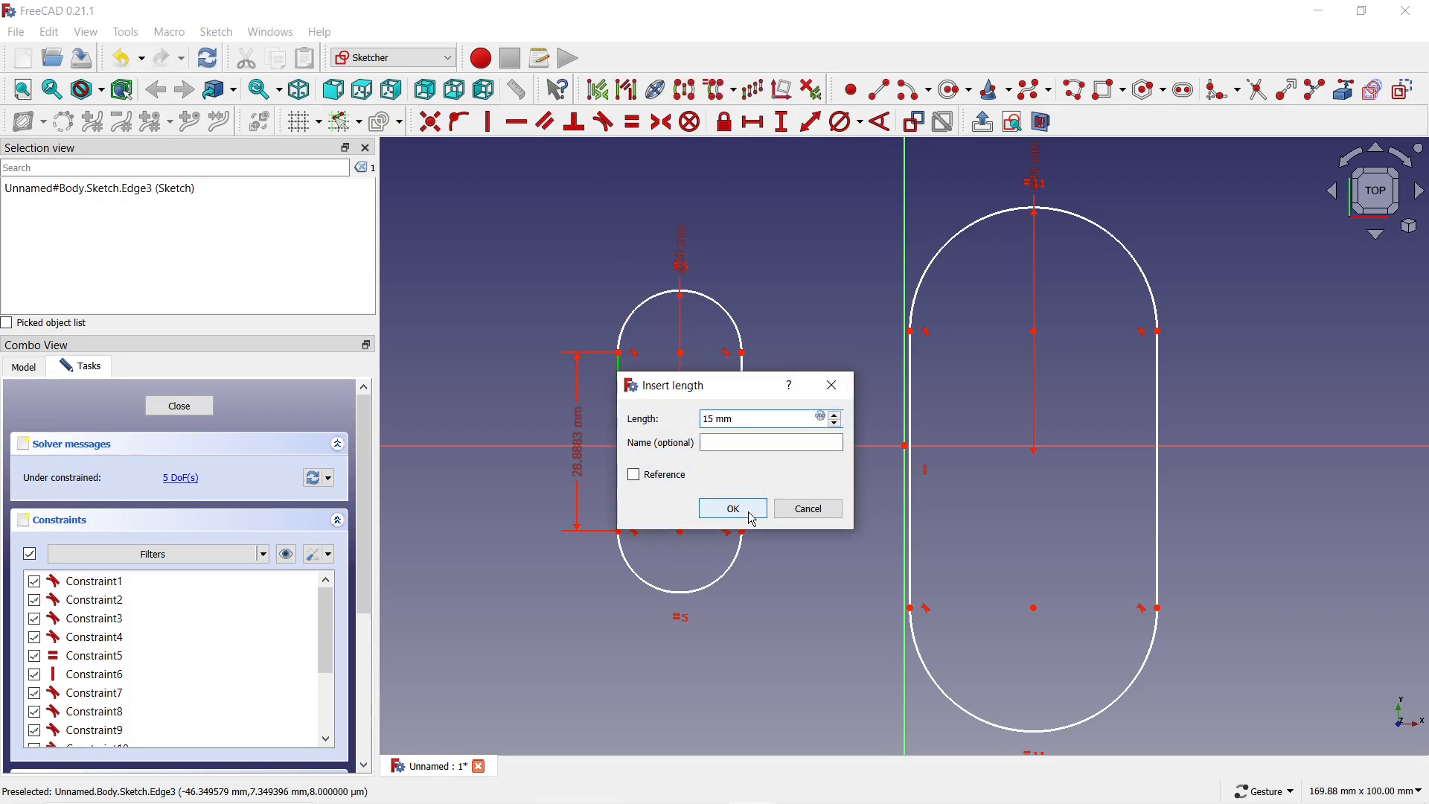
pyautogui.click(745, 513)
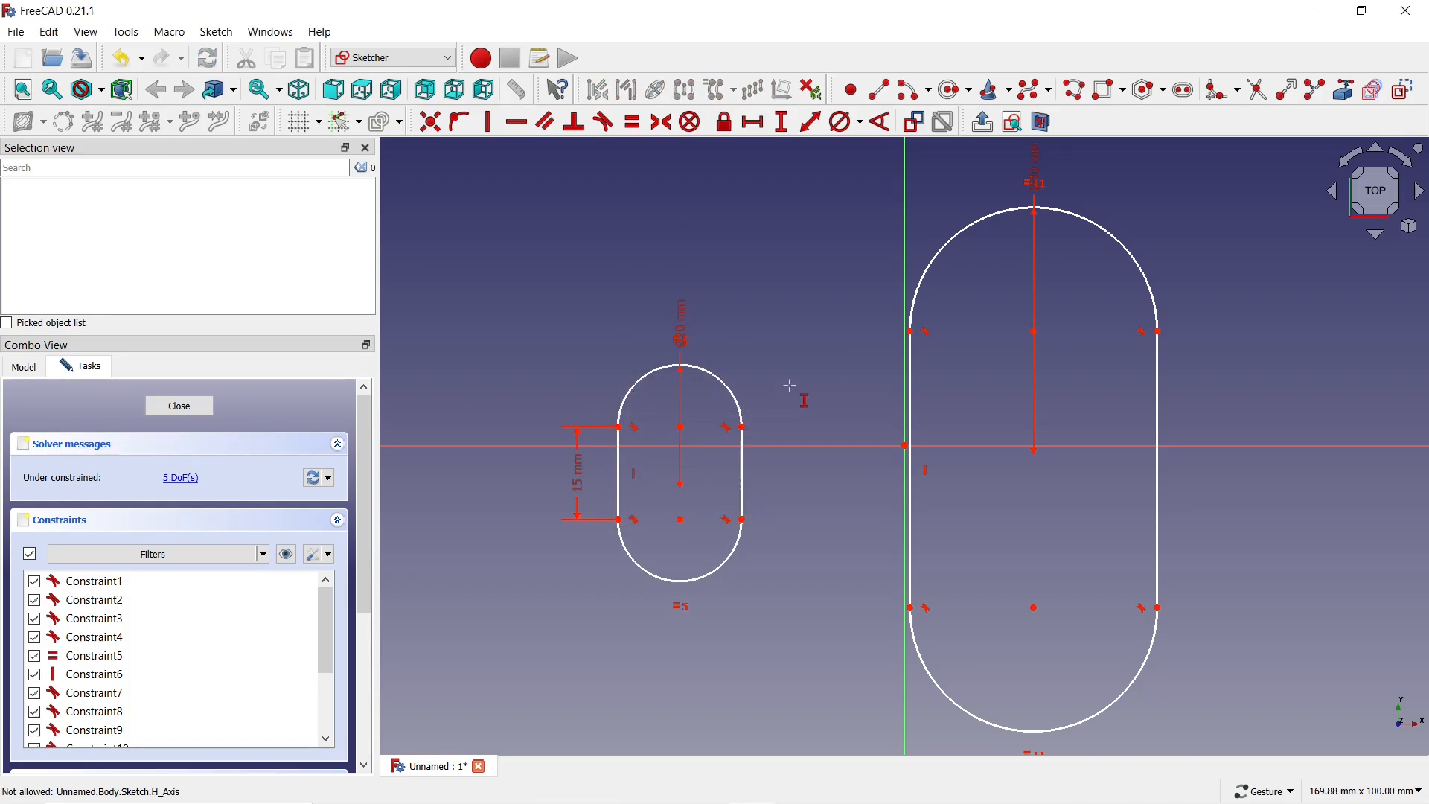
# Make the two slots' upper arc centres coincident and constrain their straight sides to equal length
pyautogui.click(681, 427)
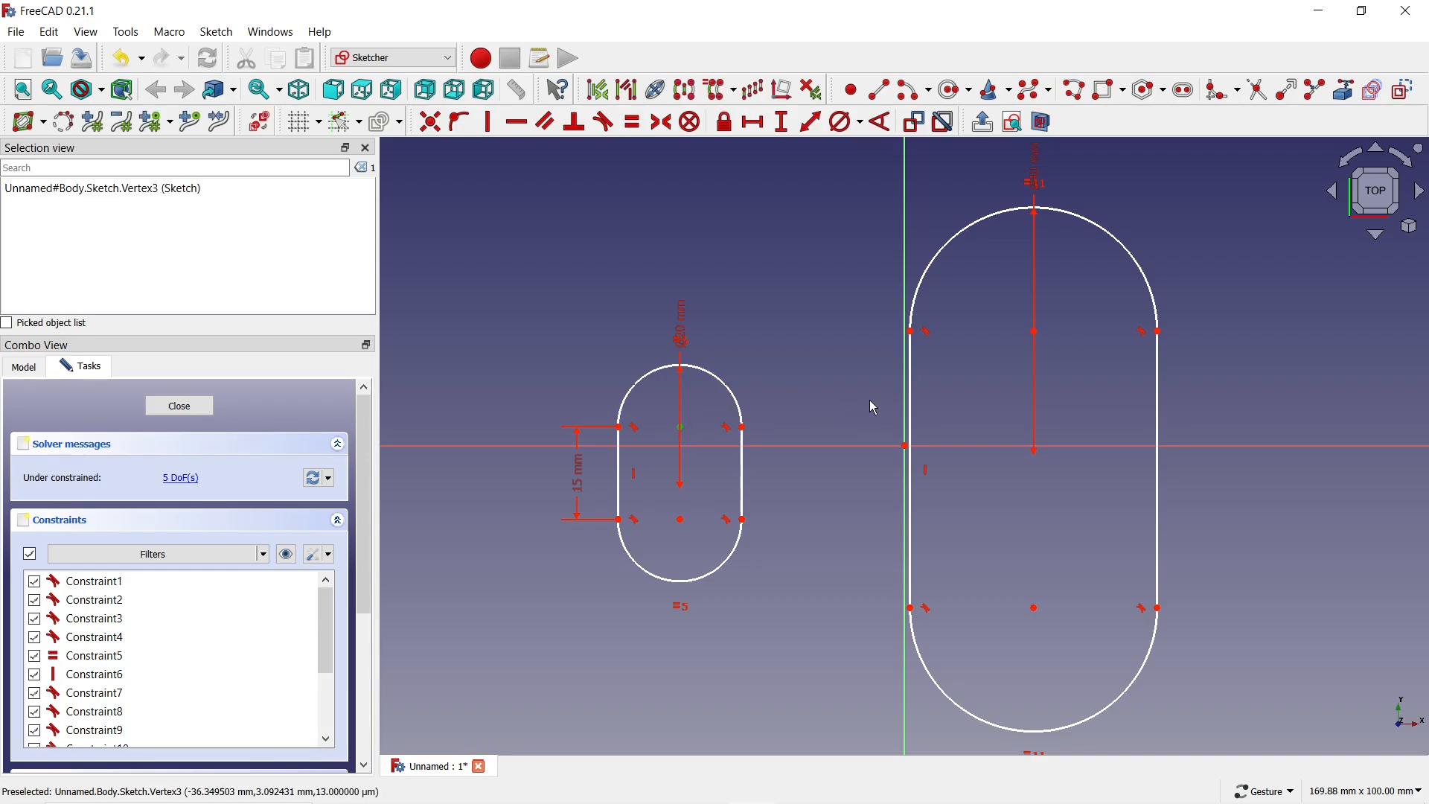
pyautogui.click(1034, 332)
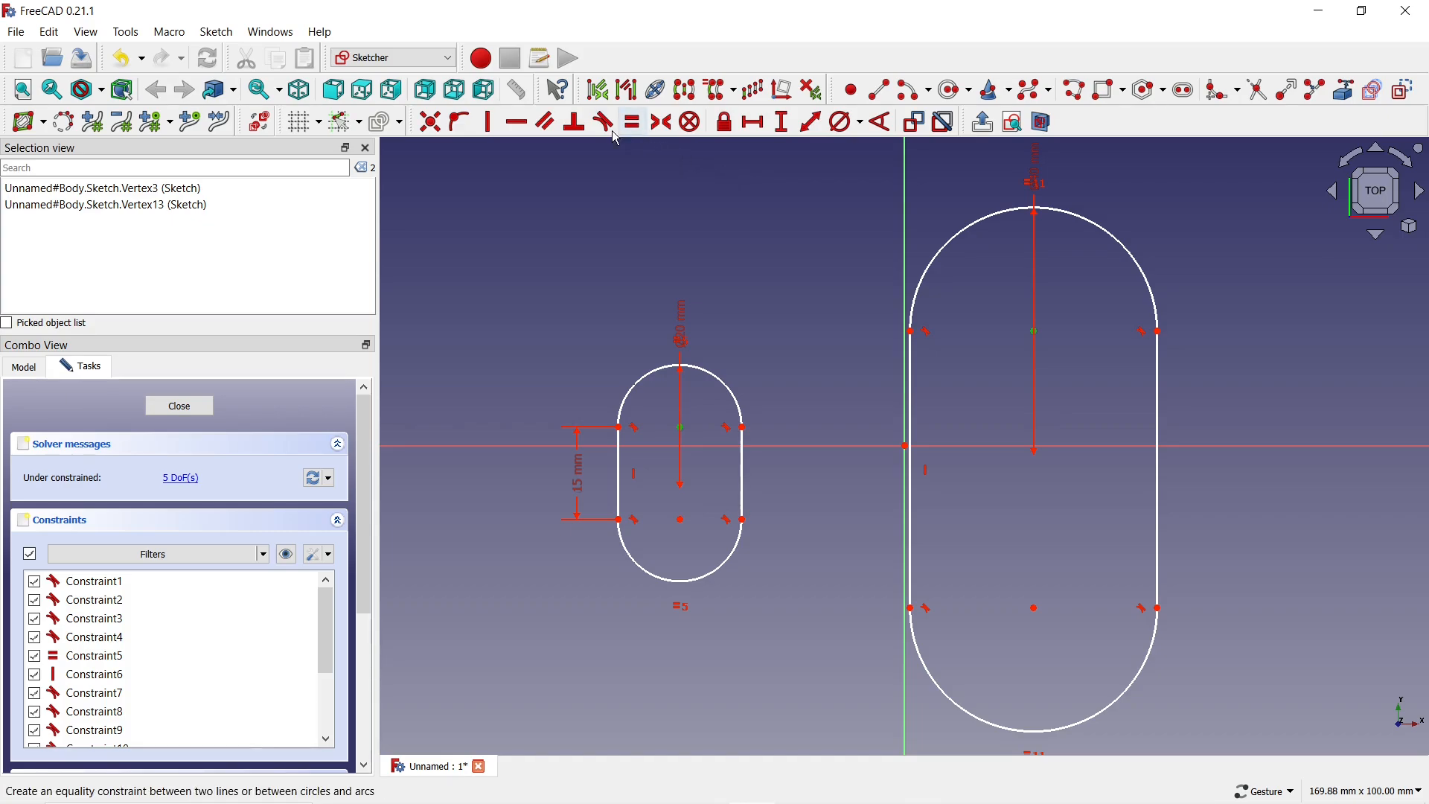
pyautogui.click(429, 123)
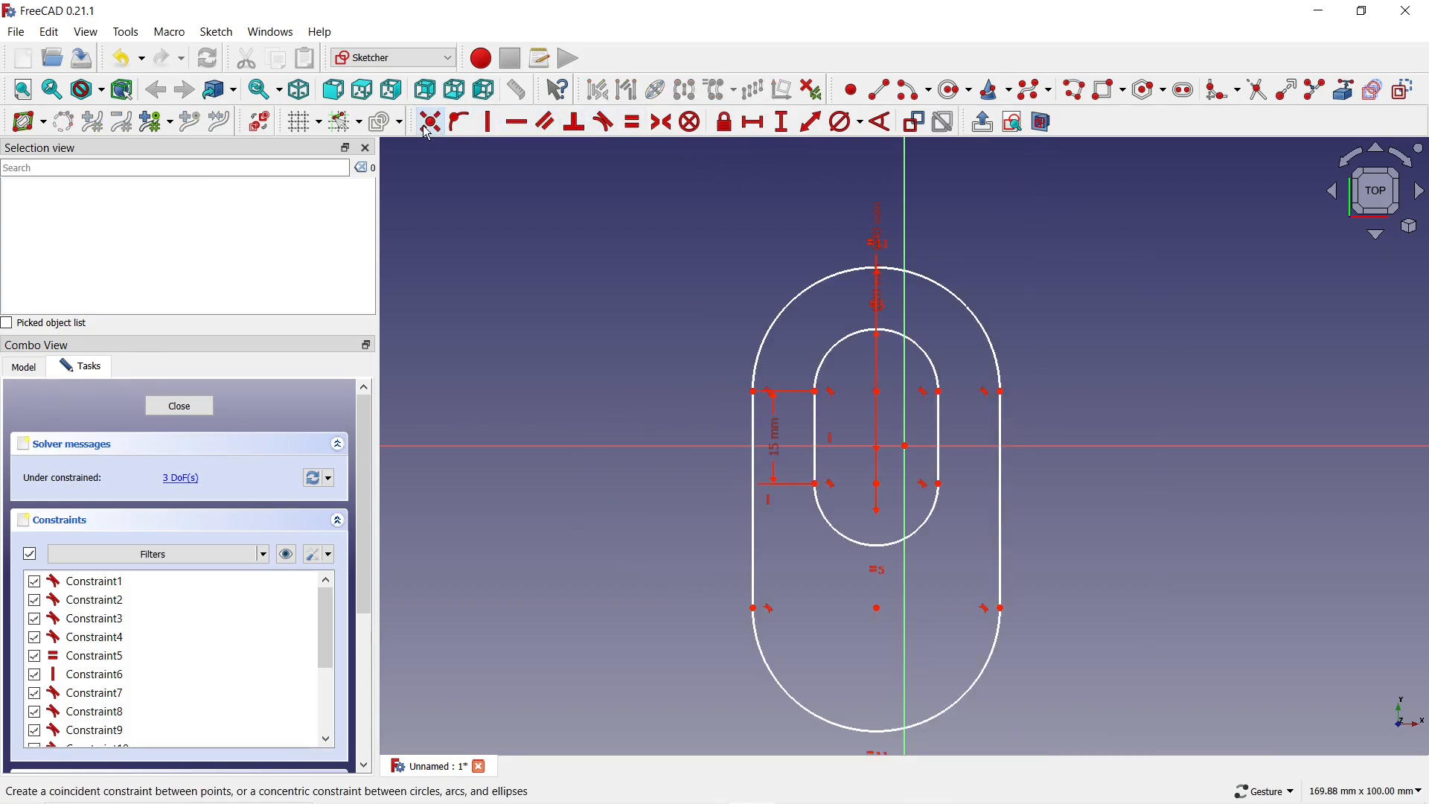
pyautogui.click(633, 123)
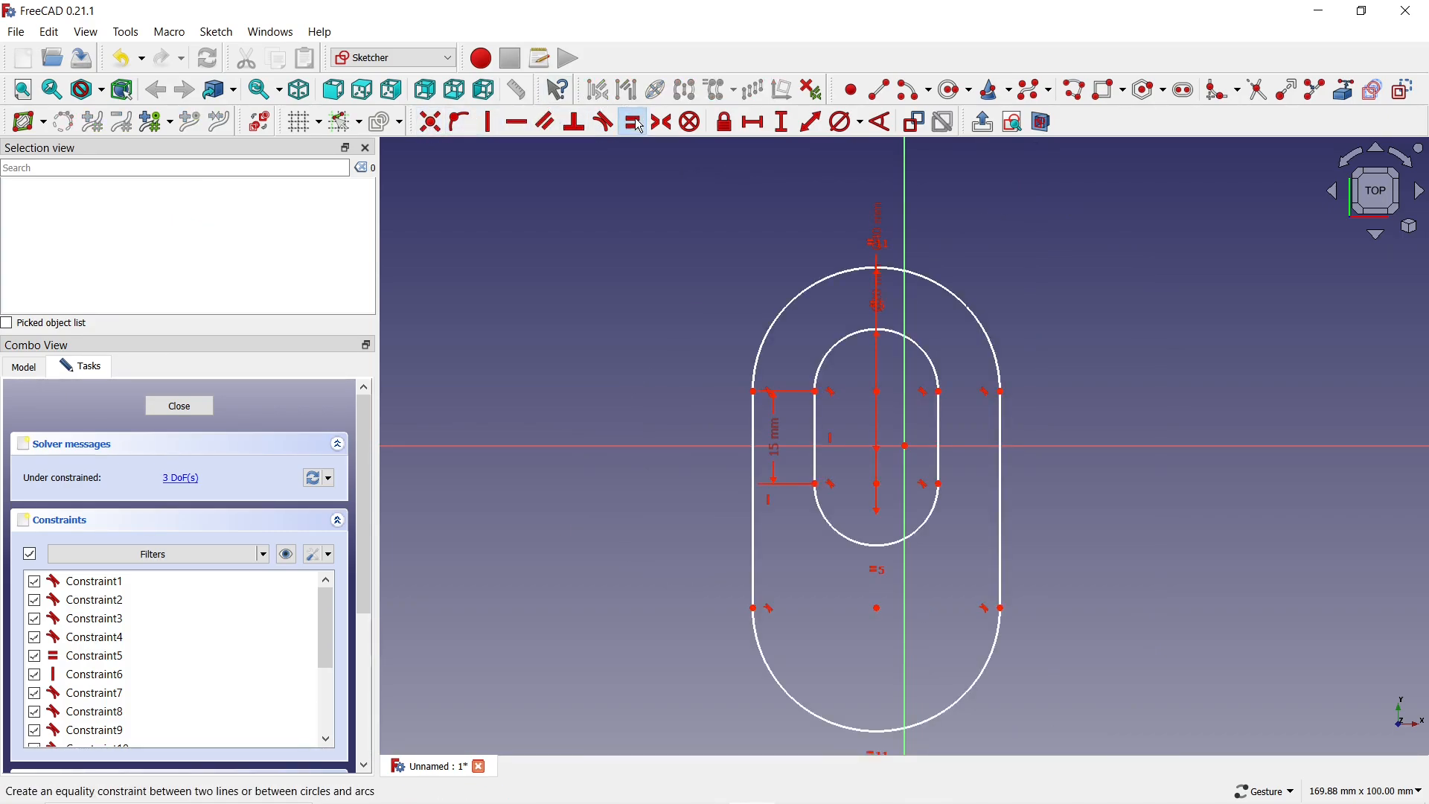
pyautogui.click(940, 428)
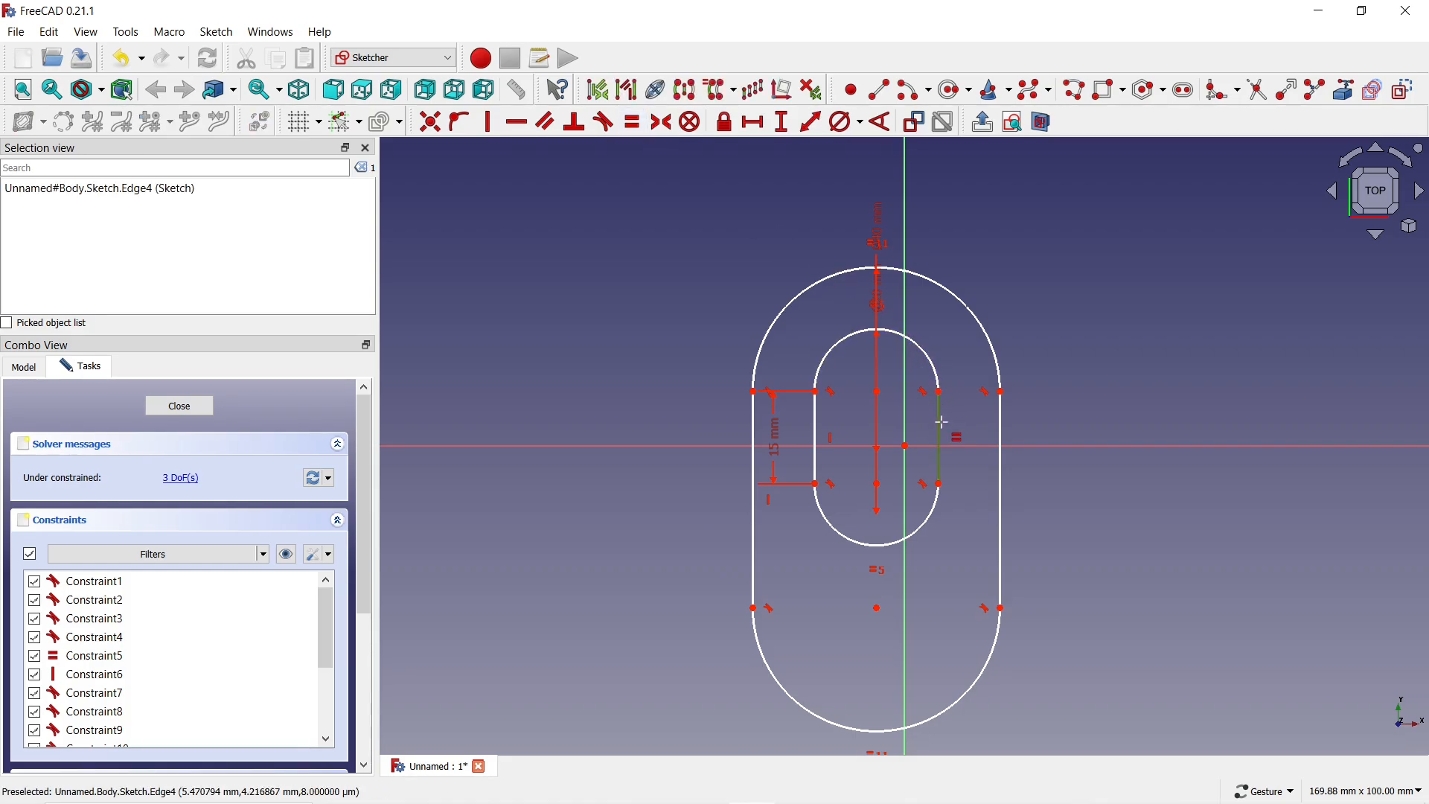
pyautogui.click(1006, 494)
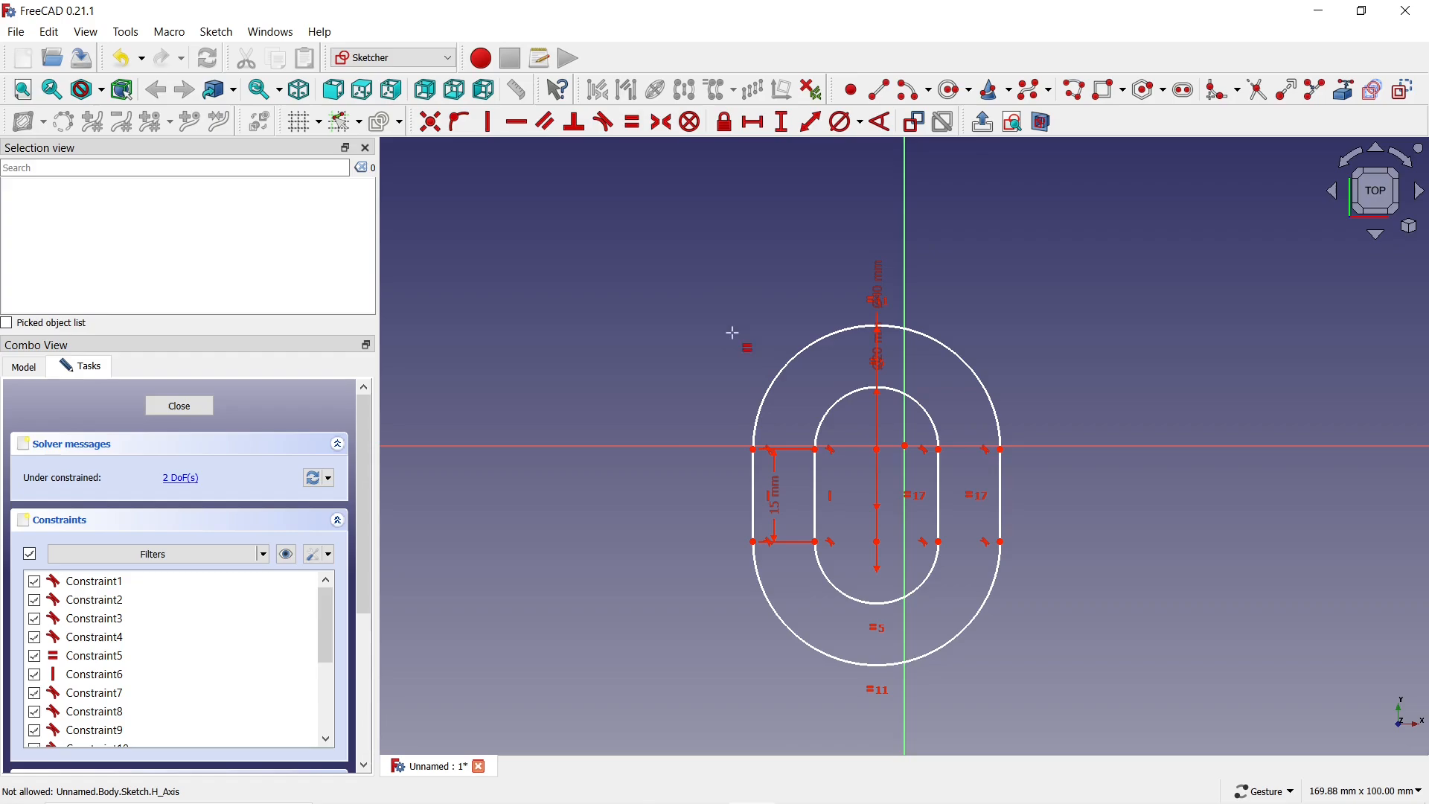
# Make the inner slot's two arc centres symmetric about the origin and close the sketch
pyautogui.click(662, 122)
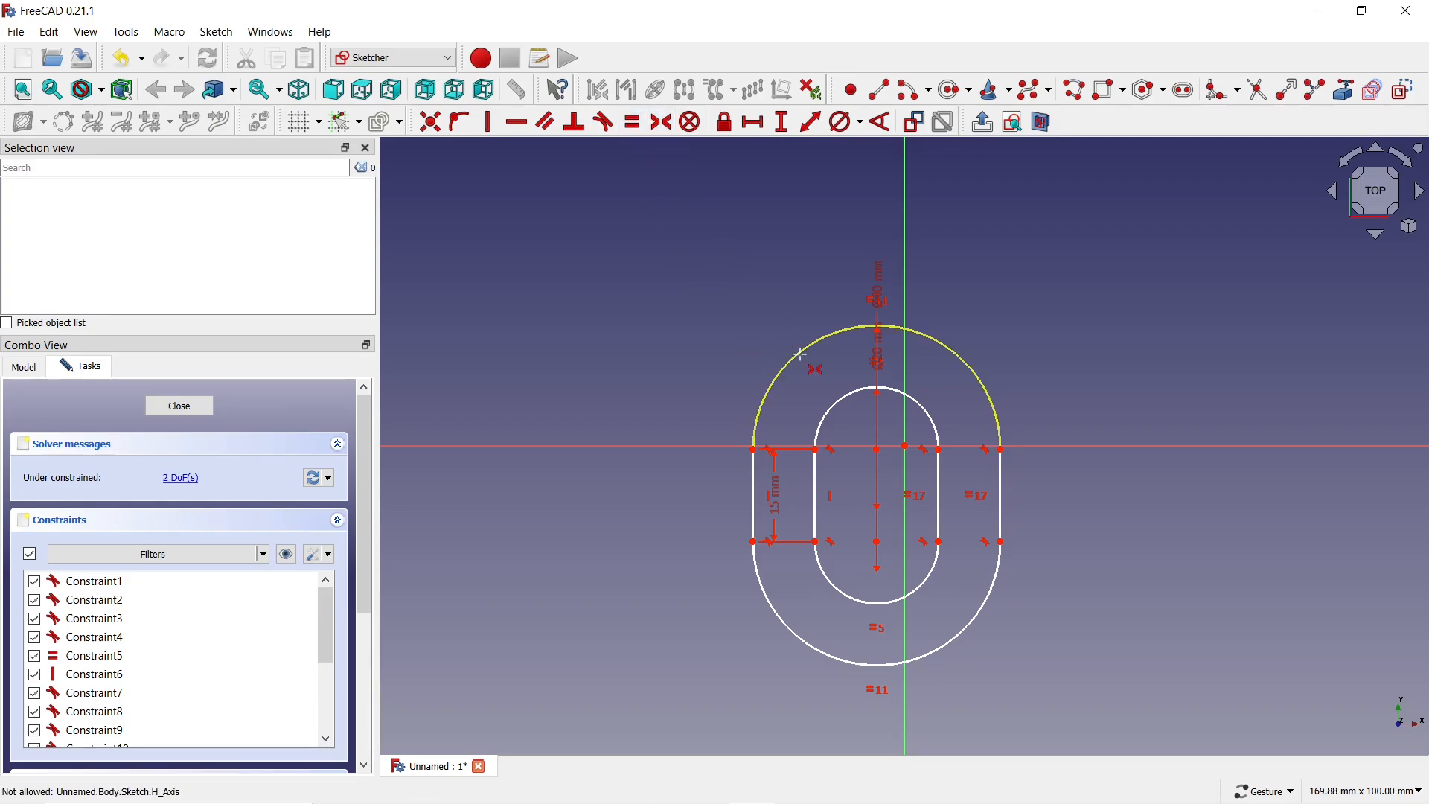
pyautogui.click(877, 449)
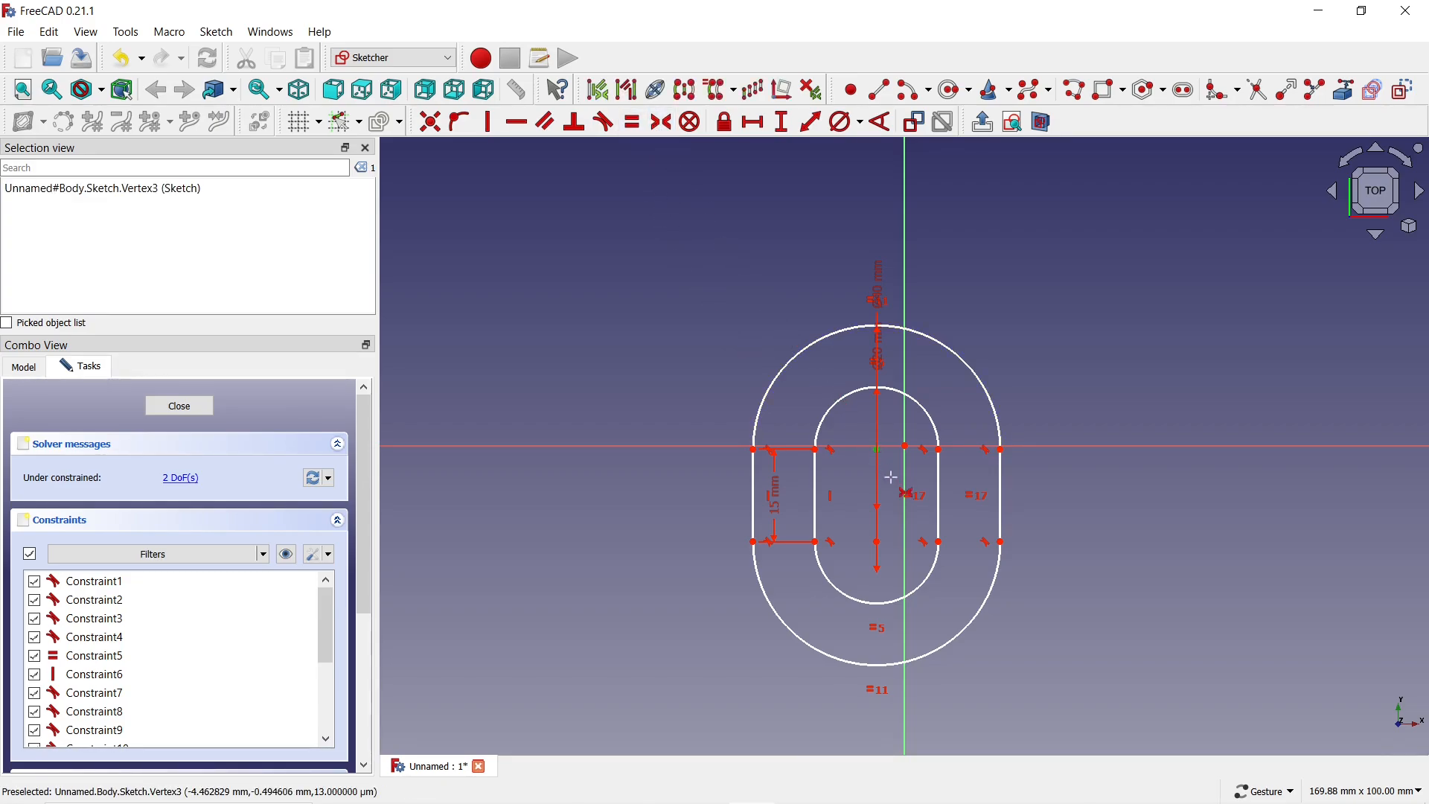
pyautogui.click(878, 540)
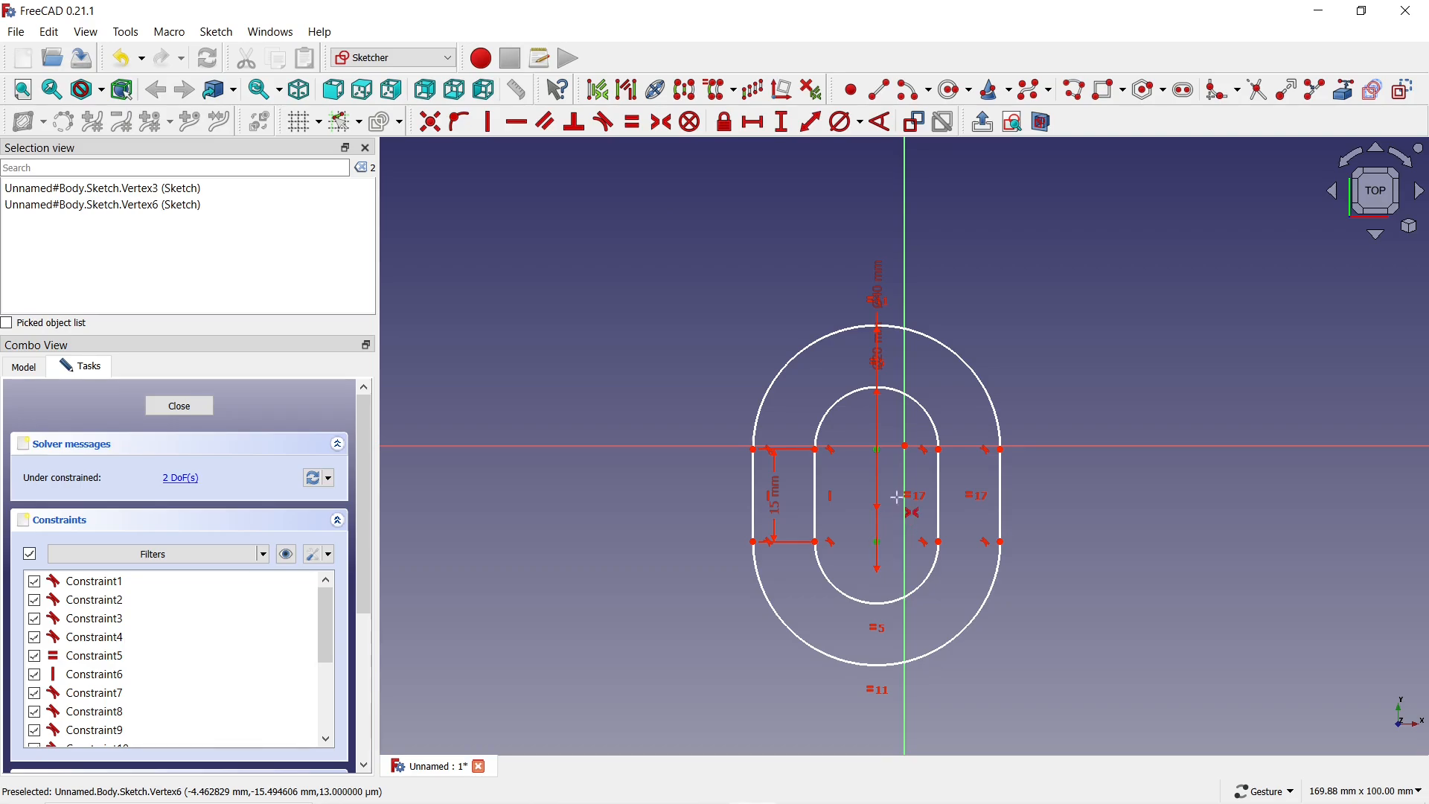
pyautogui.click(905, 445)
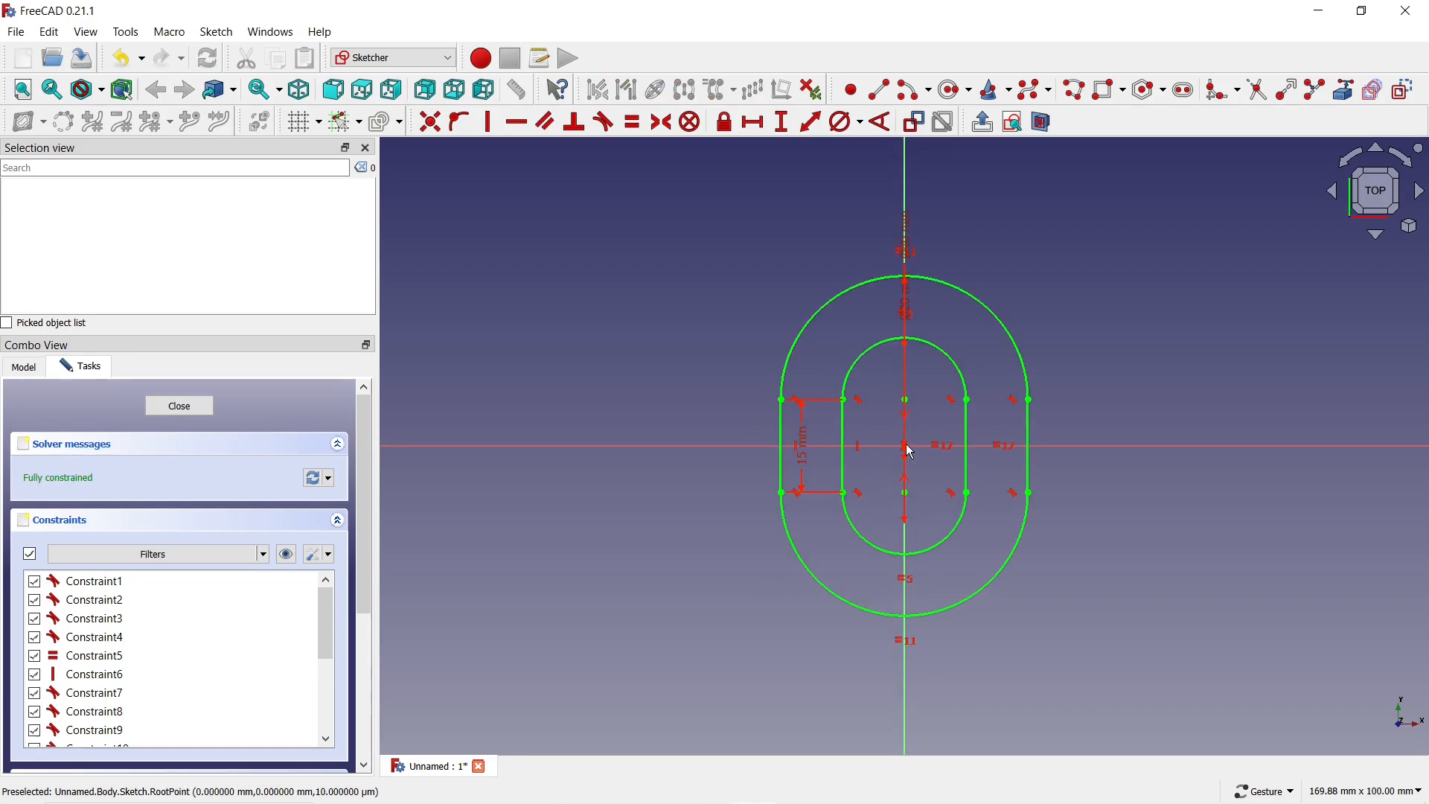
pyautogui.click(183, 405)
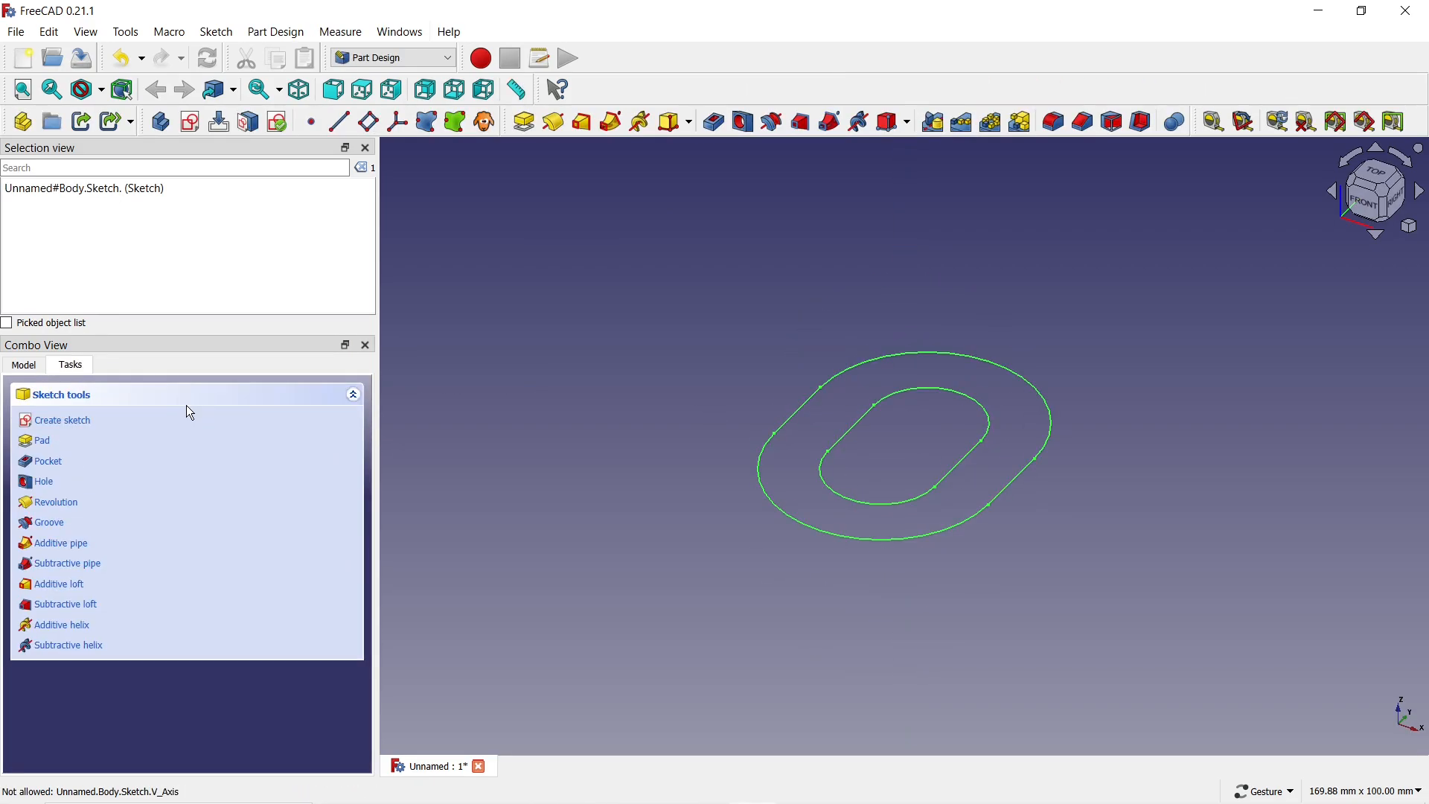
# Pad the nested slot sketch to a length of 5 mm
pyautogui.click(515, 123)
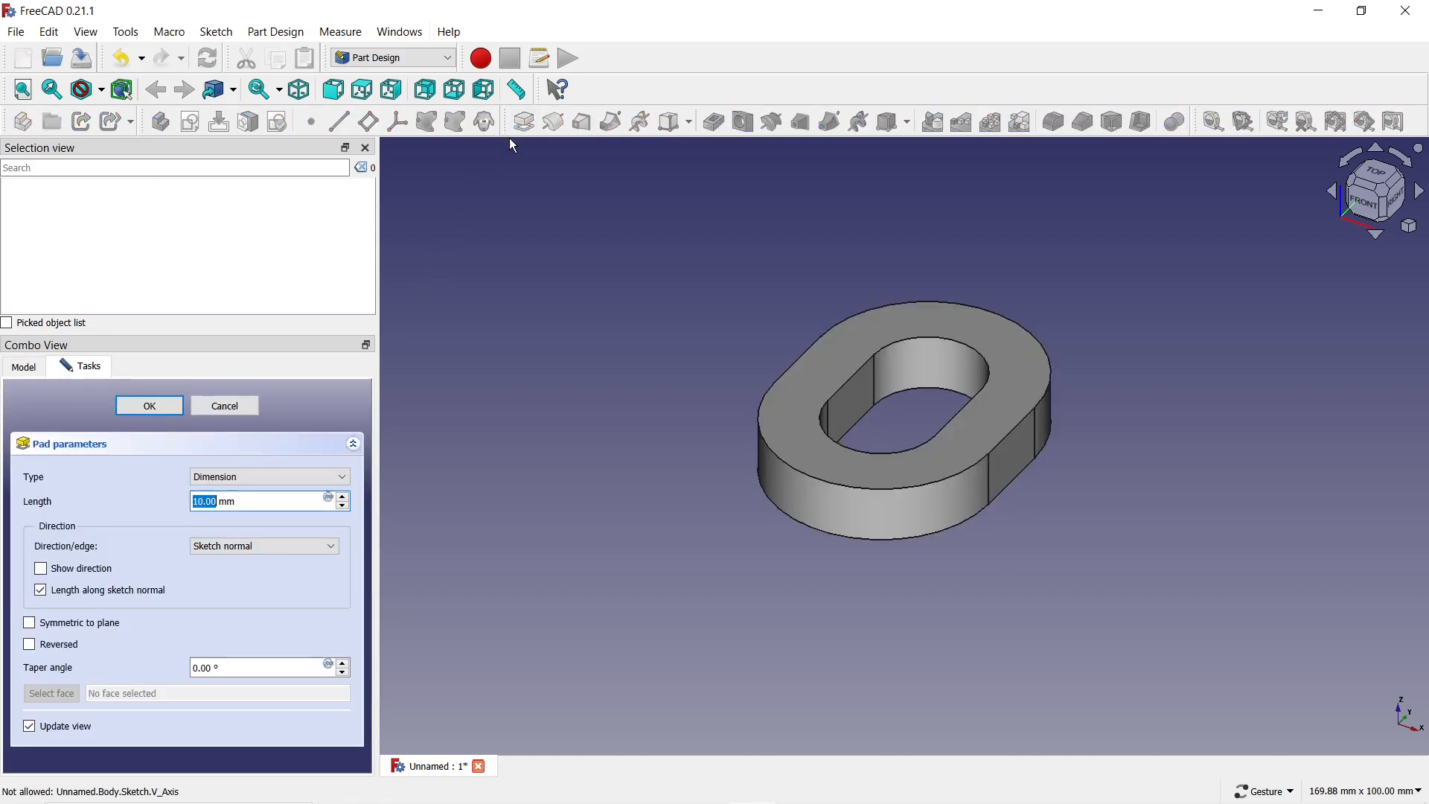
pyautogui.click(343, 506)
pyautogui.click(343, 506)
pyautogui.click(343, 506)
pyautogui.click(343, 506)
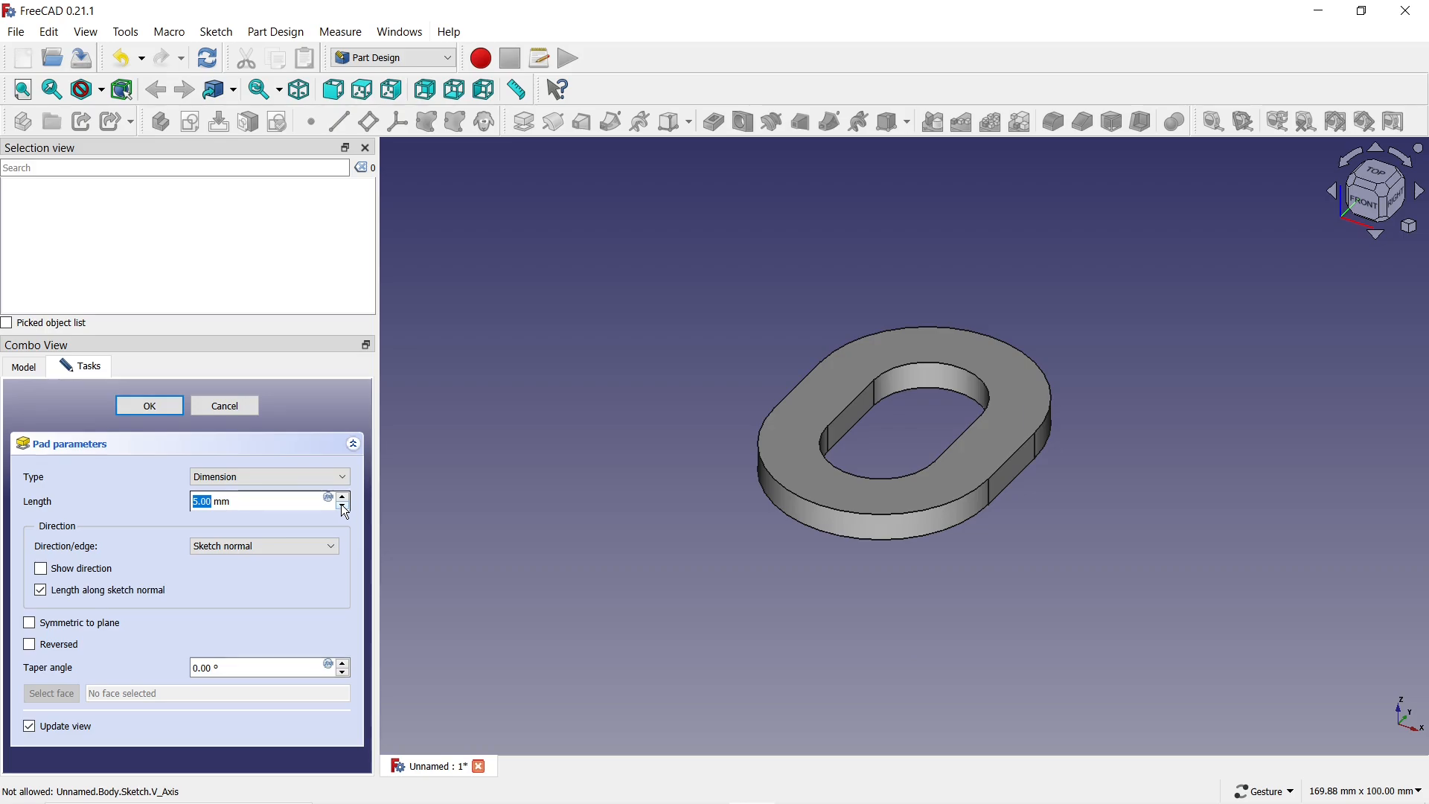
pyautogui.click(166, 405)
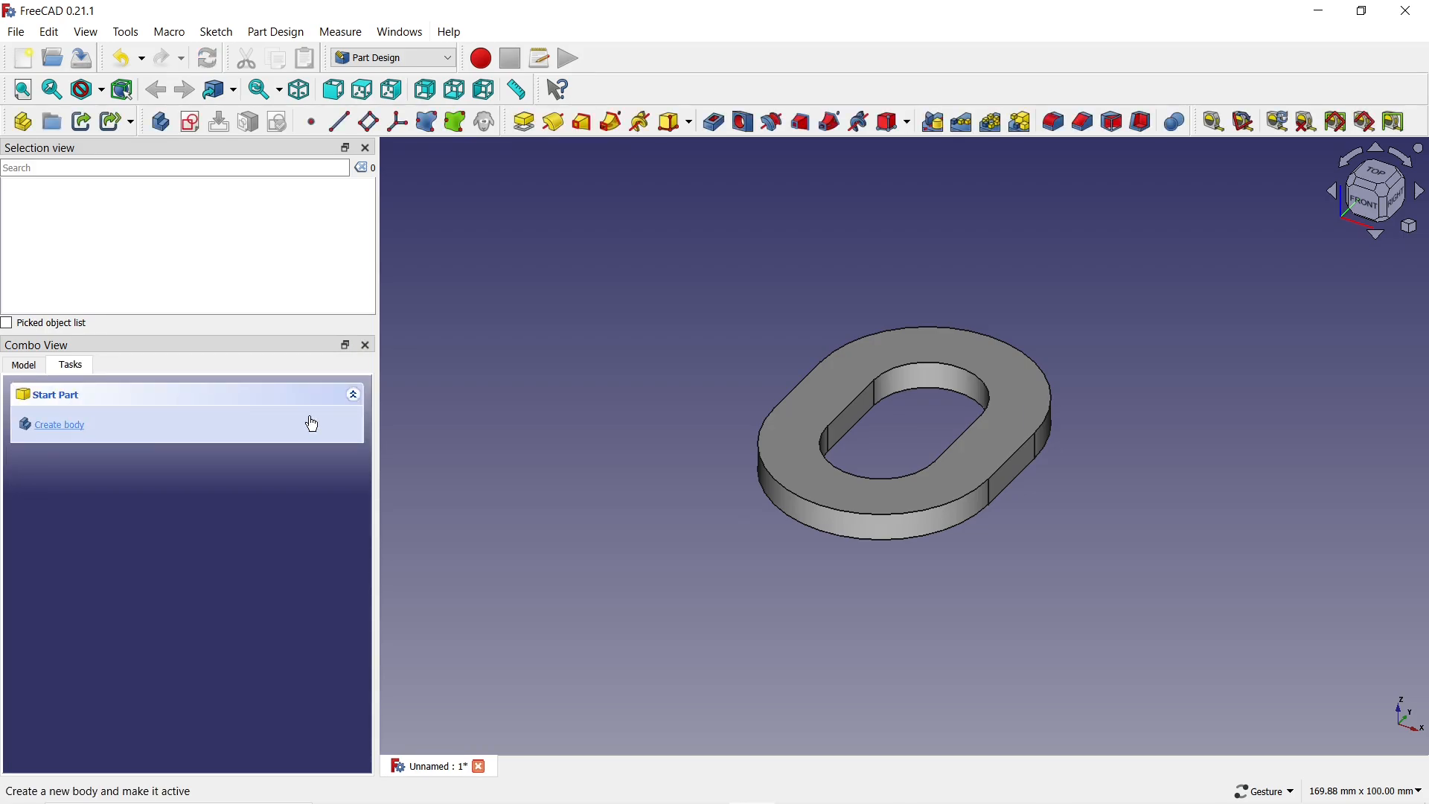
# Start a sketch on the pad's top face and draw a circle about 7 mm in diameter on the ring's left side, above the horizontal axis
pyautogui.click(778, 422)
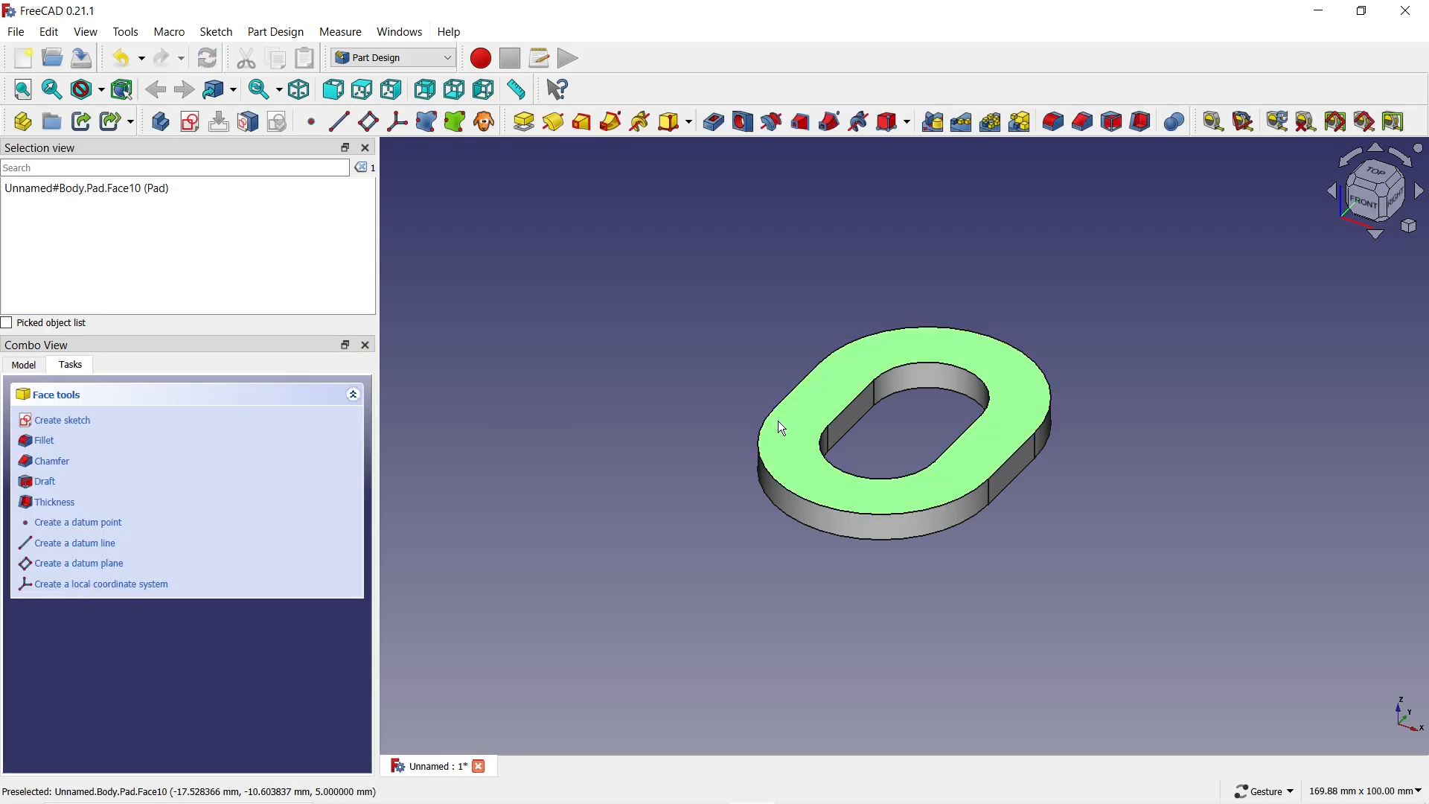
pyautogui.click(190, 121)
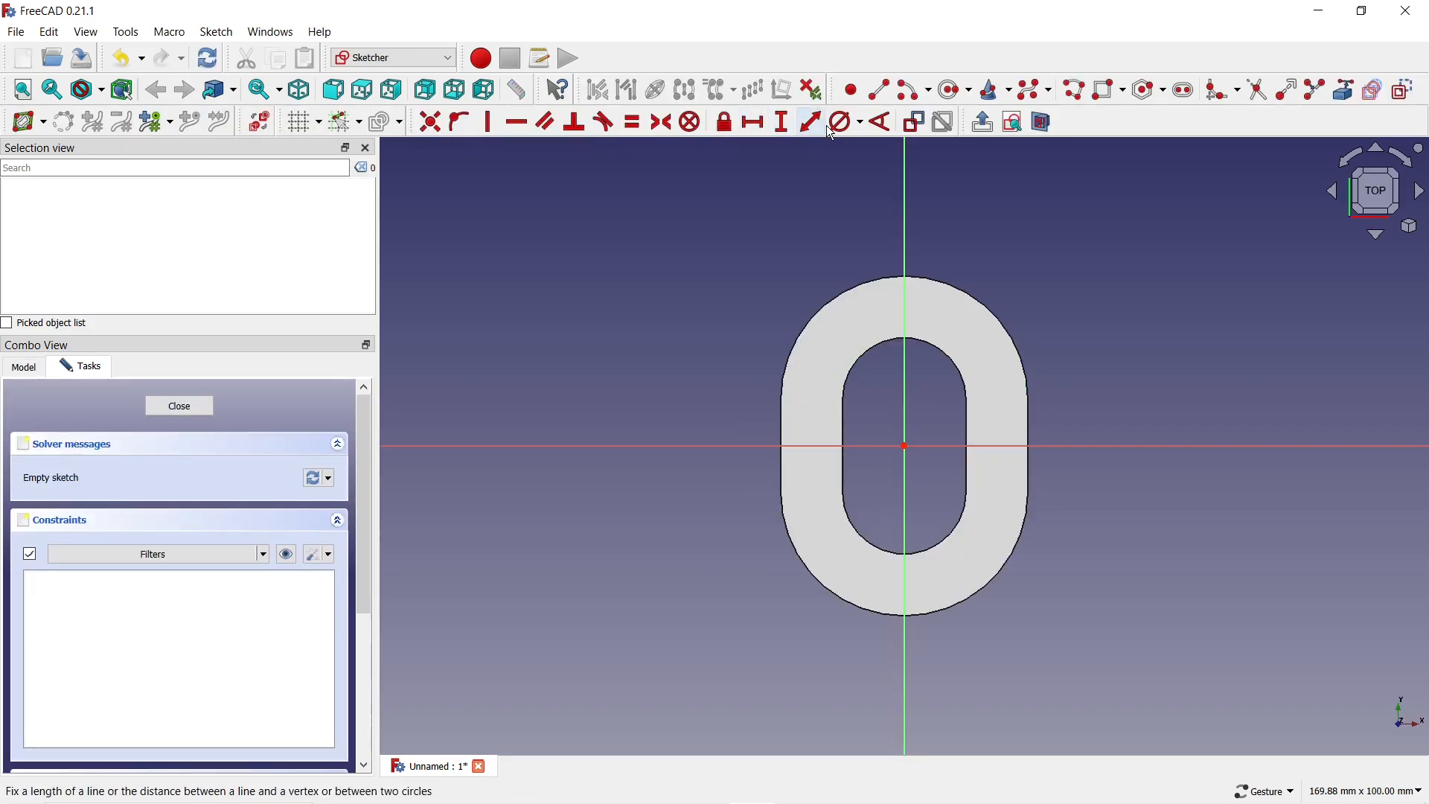
pyautogui.press('g')
pyautogui.press('c')
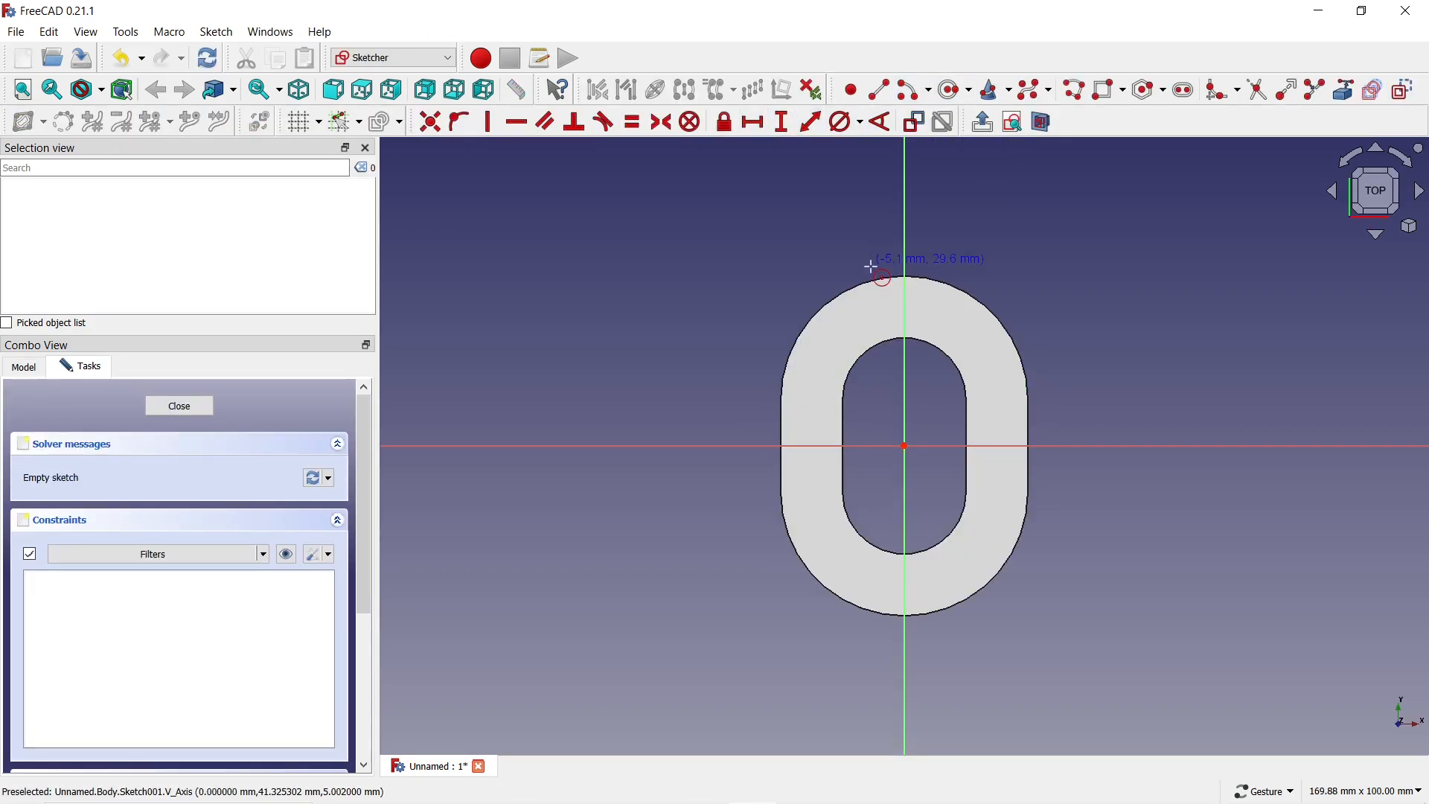
pyautogui.click(808, 409)
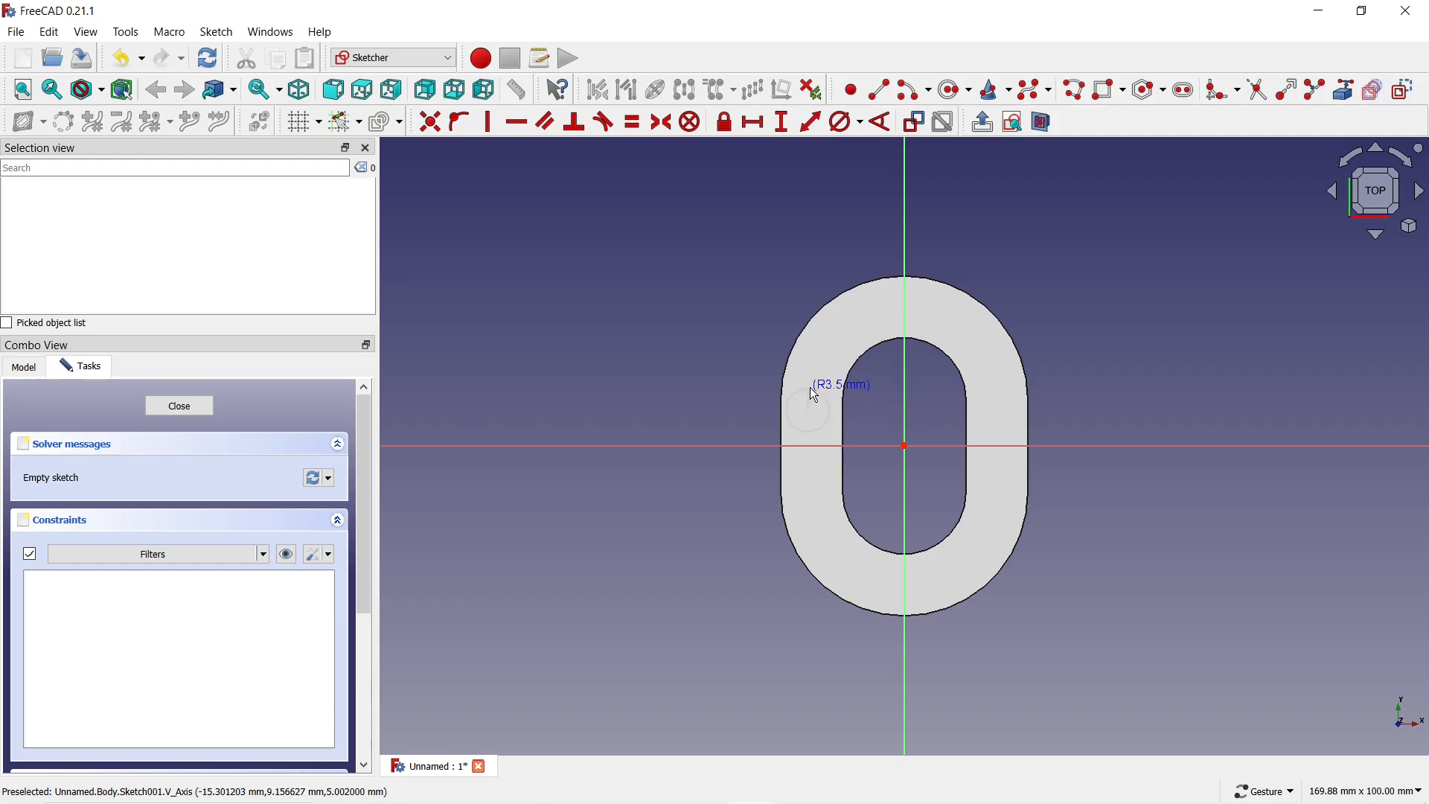
pyautogui.click(813, 388)
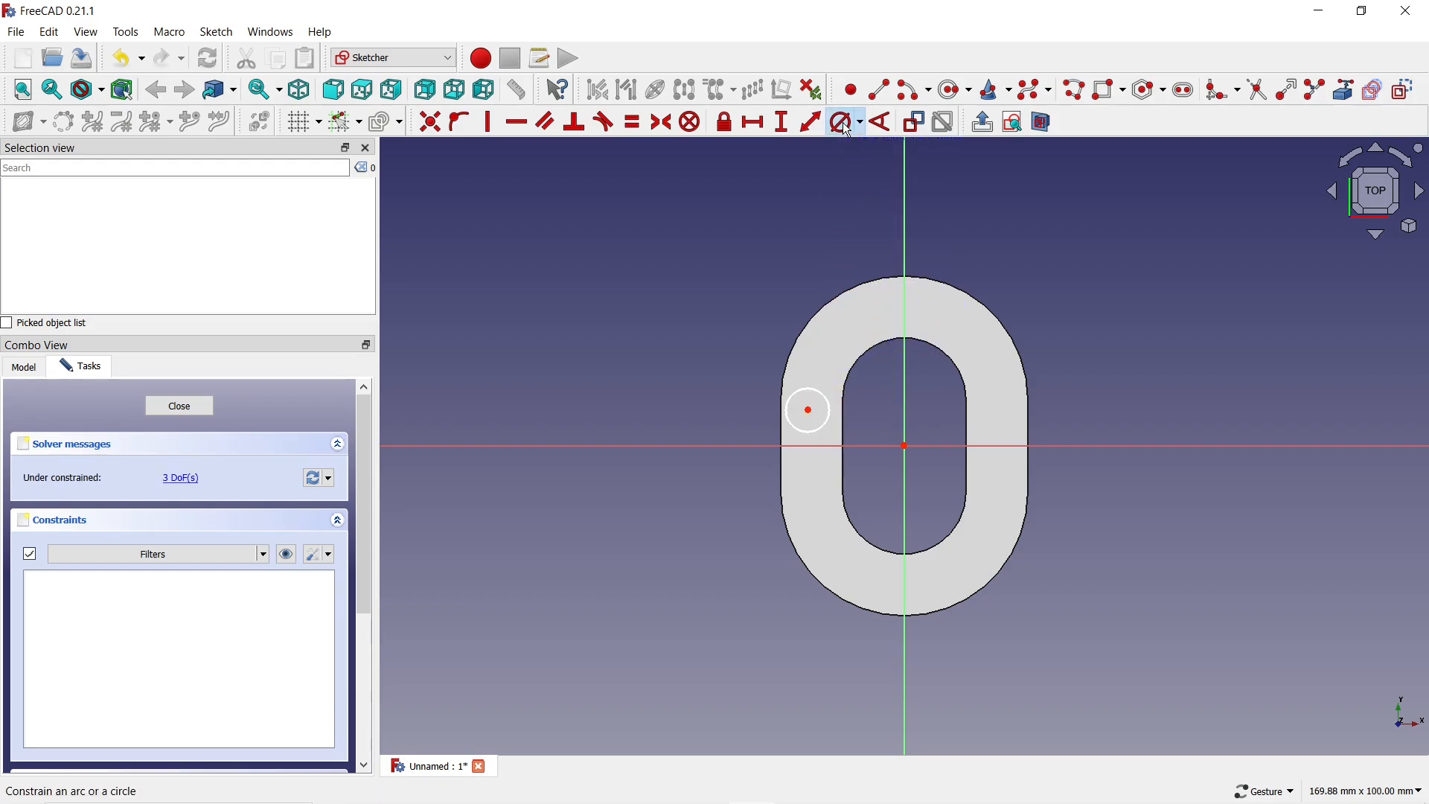
# Constrain the diameter of the circle on the ring's top face to 4 mm
pyautogui.scroll(2, 839, 384)
pyautogui.scroll(2, 837, 399)
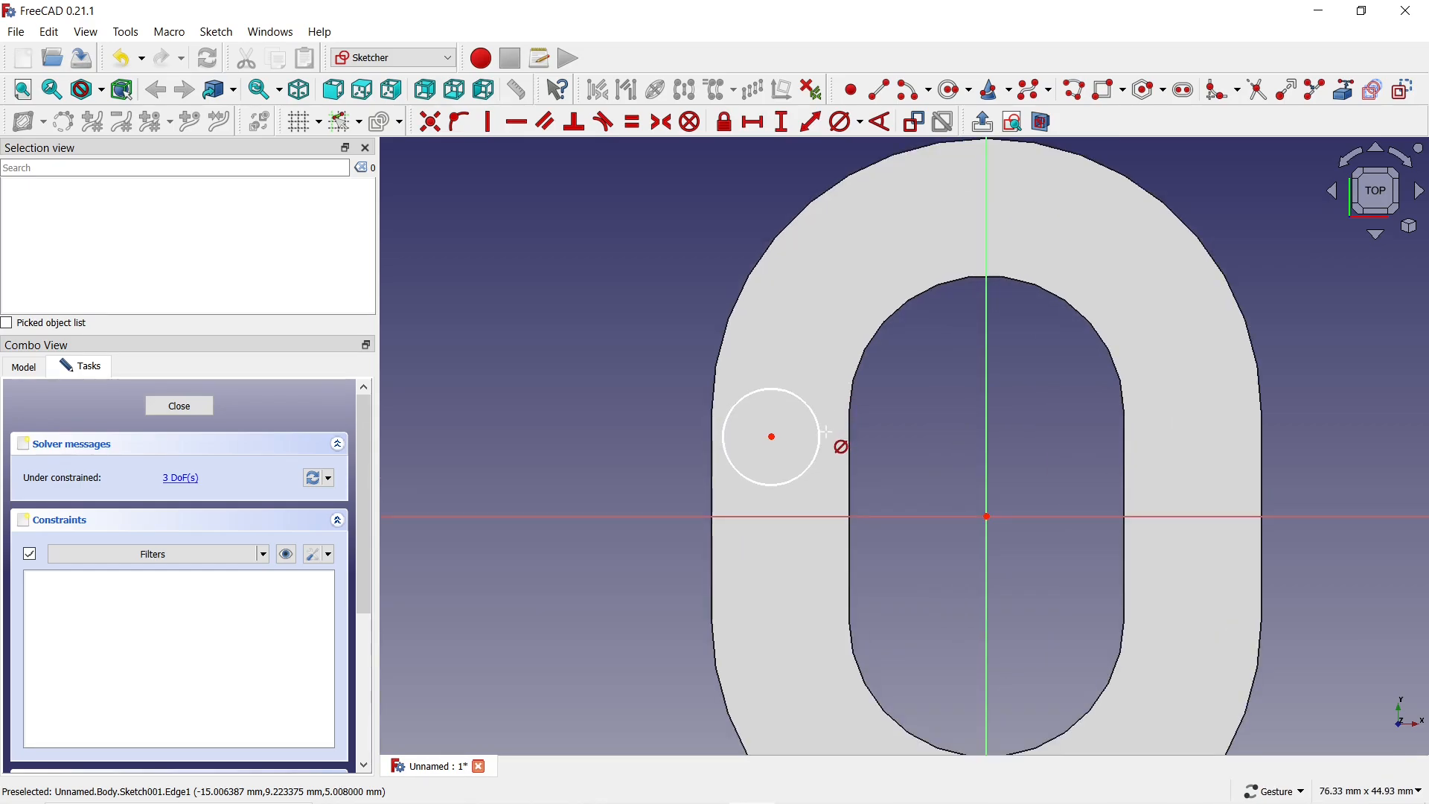
pyautogui.click(822, 429)
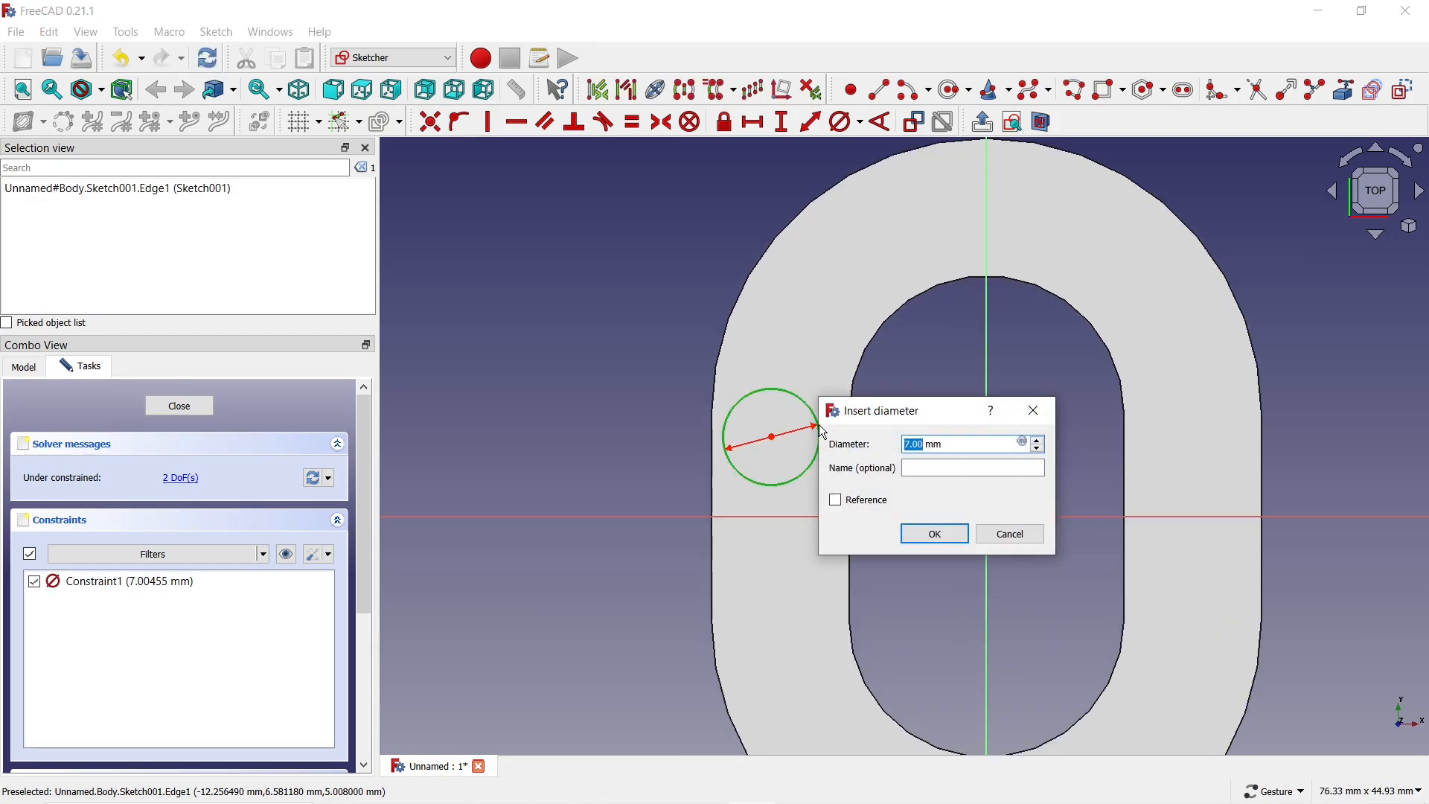
pyautogui.write('4')
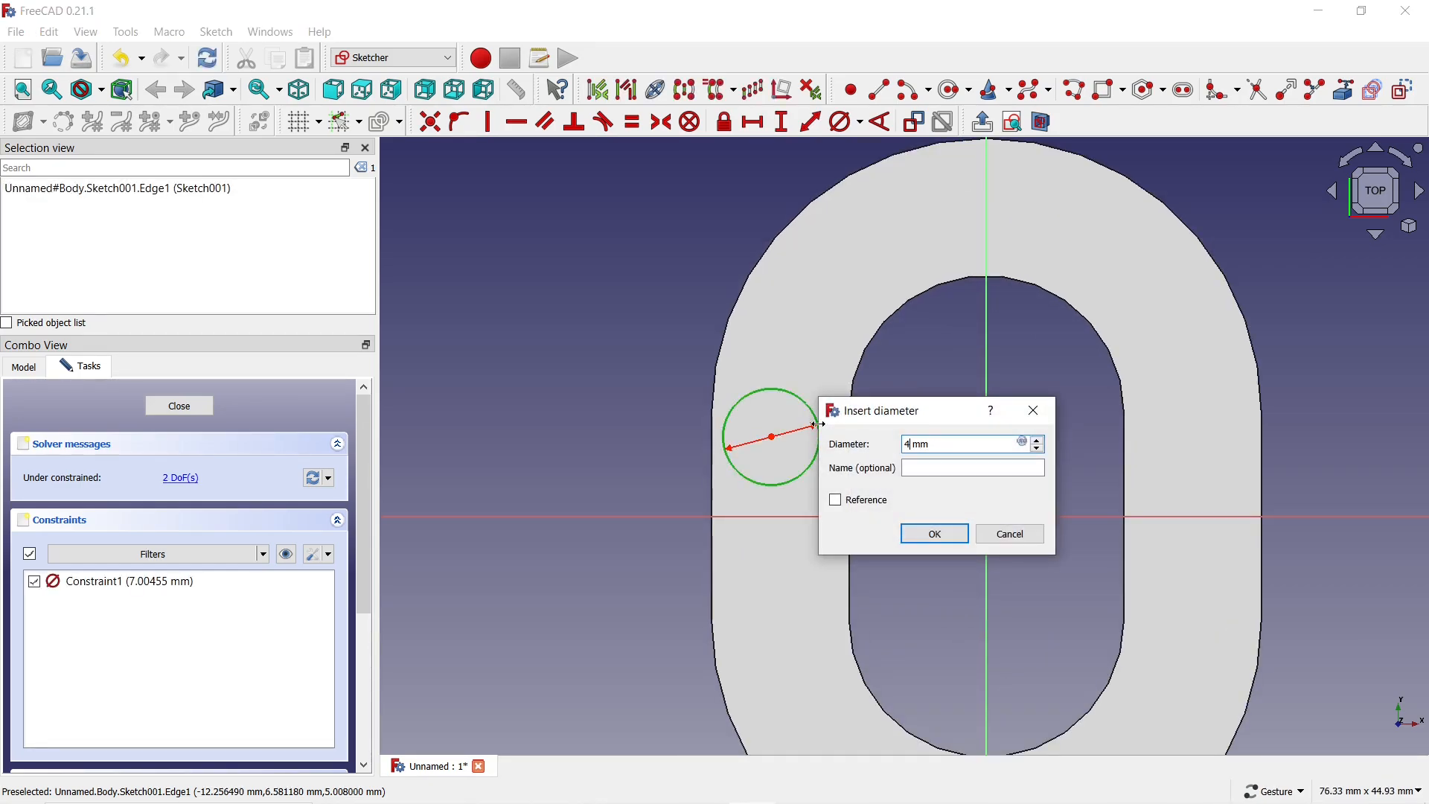
pyautogui.click(934, 534)
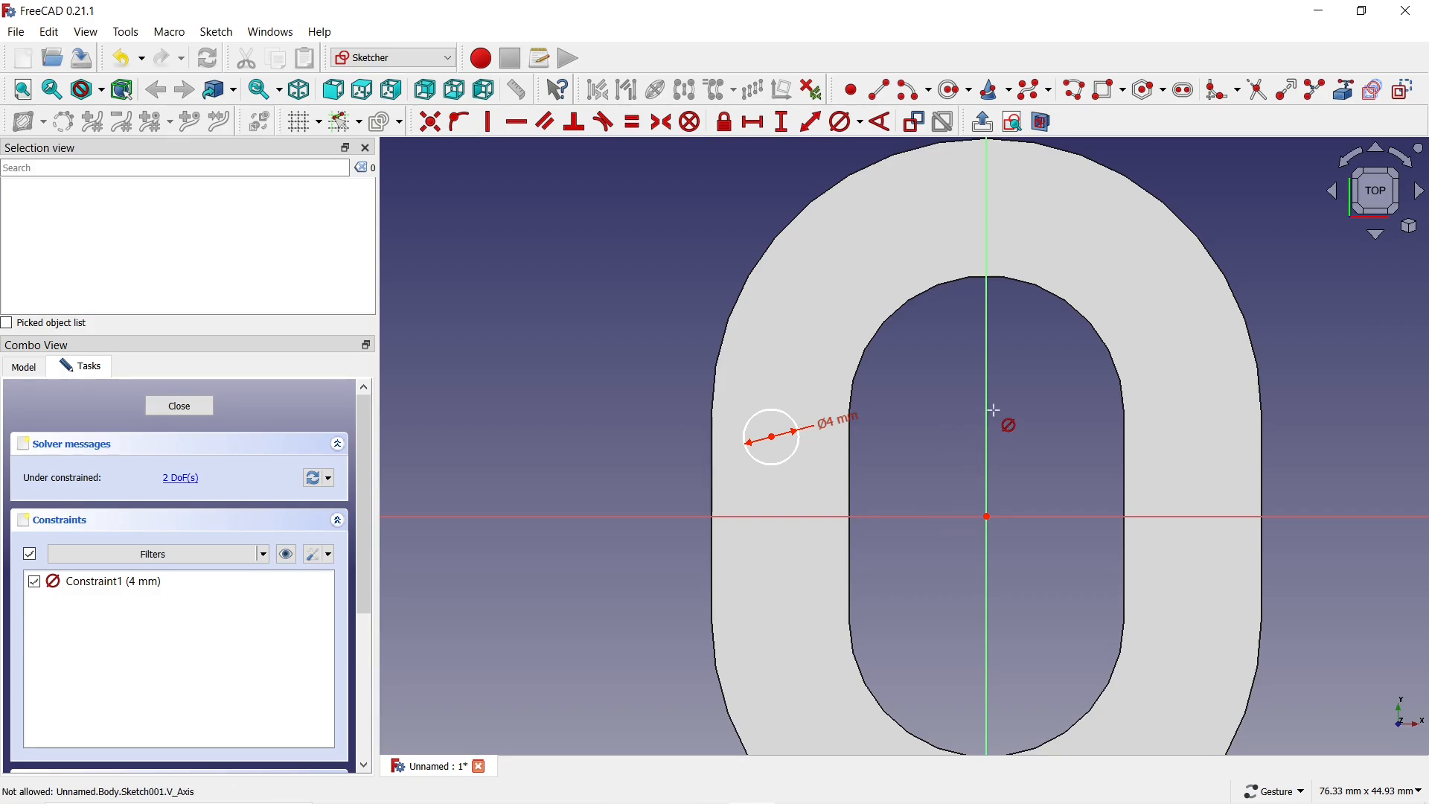
# Constrain the horizontal distance between the circle's centre and the origin to 15 mm
pyautogui.click(755, 128)
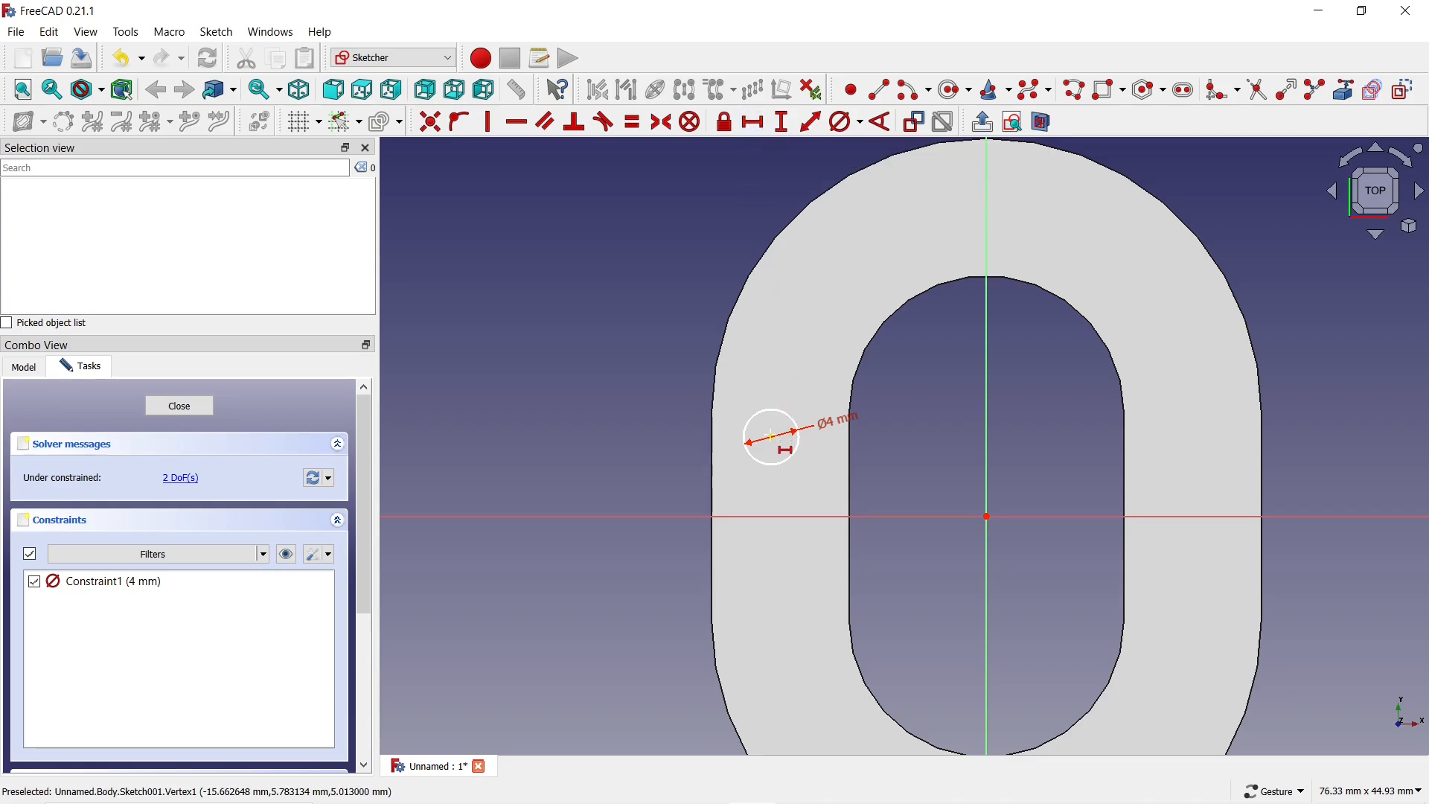
pyautogui.click(773, 437)
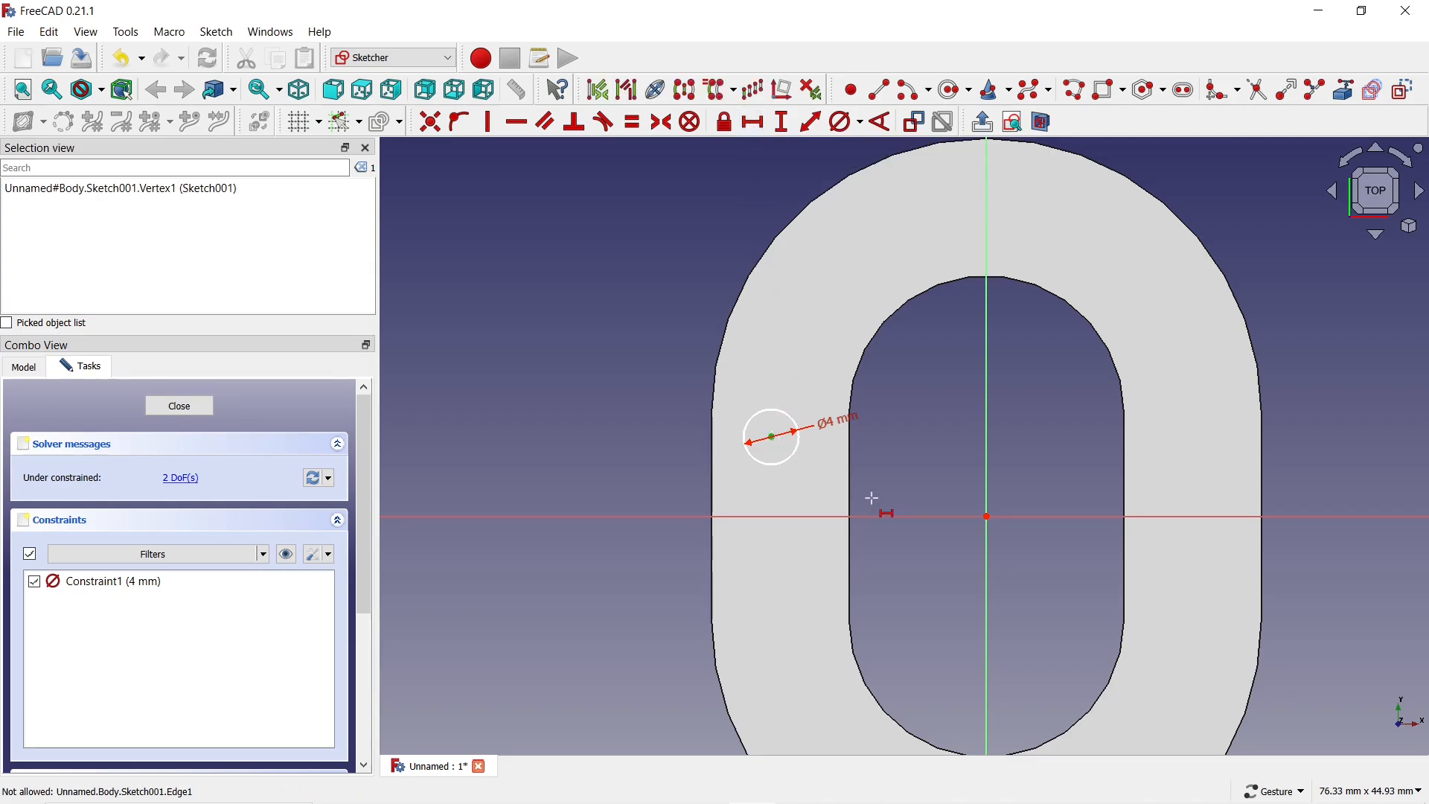
pyautogui.click(988, 515)
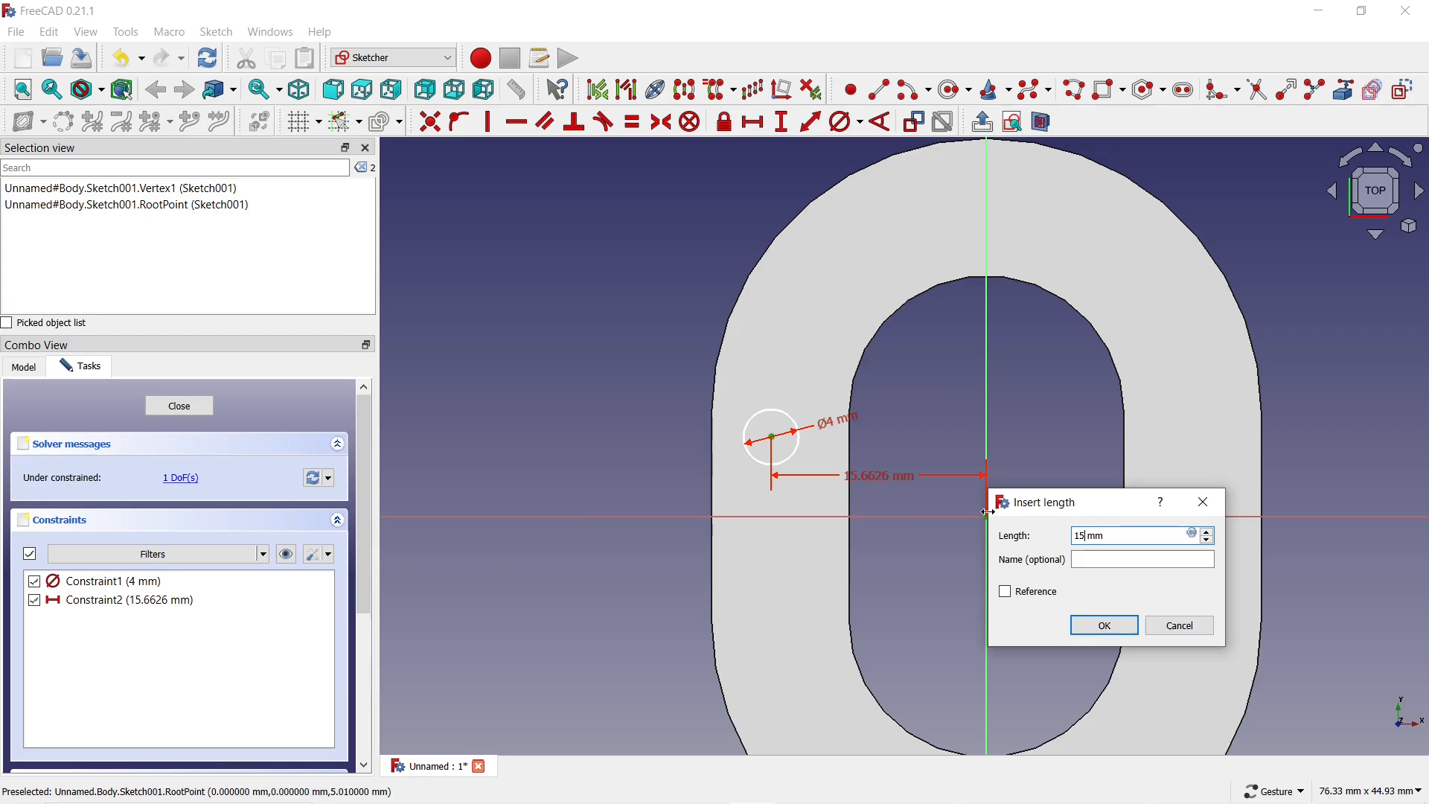
pyautogui.press('Return')
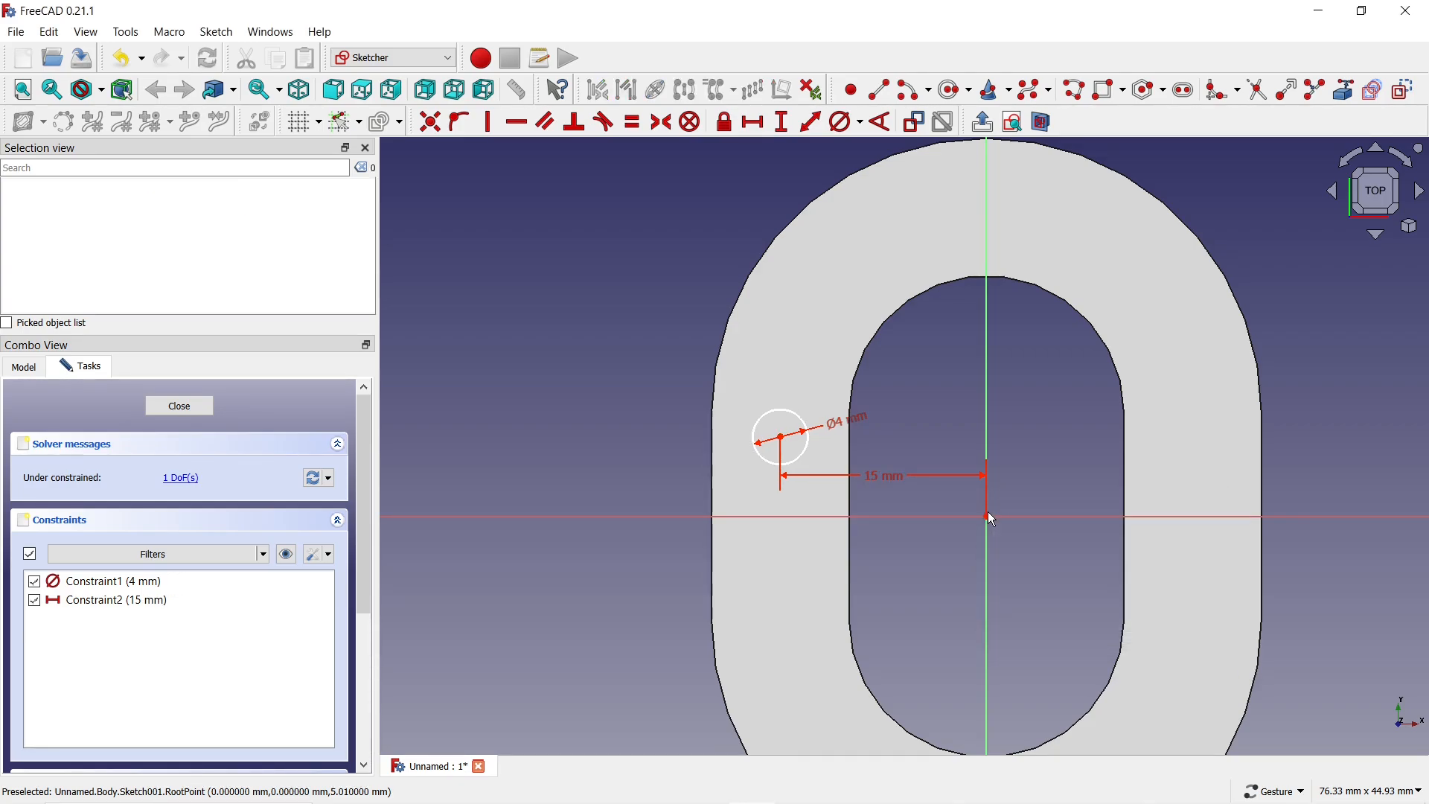
# Import the opening's upper arc as external geometry, align the circle's centre horizontally with the arc's centre, and close the sketch
pyautogui.click(1344, 90)
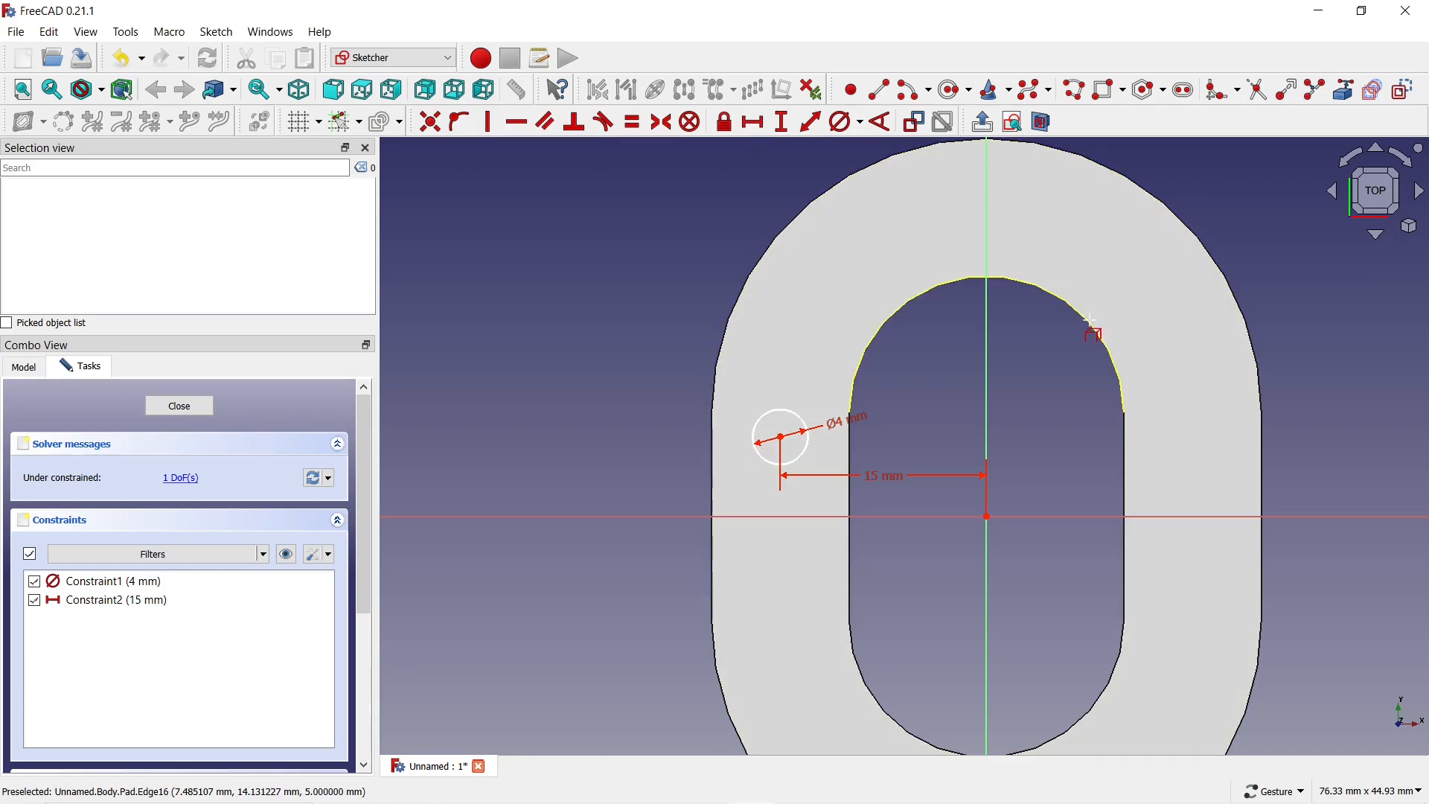
pyautogui.click(1093, 327)
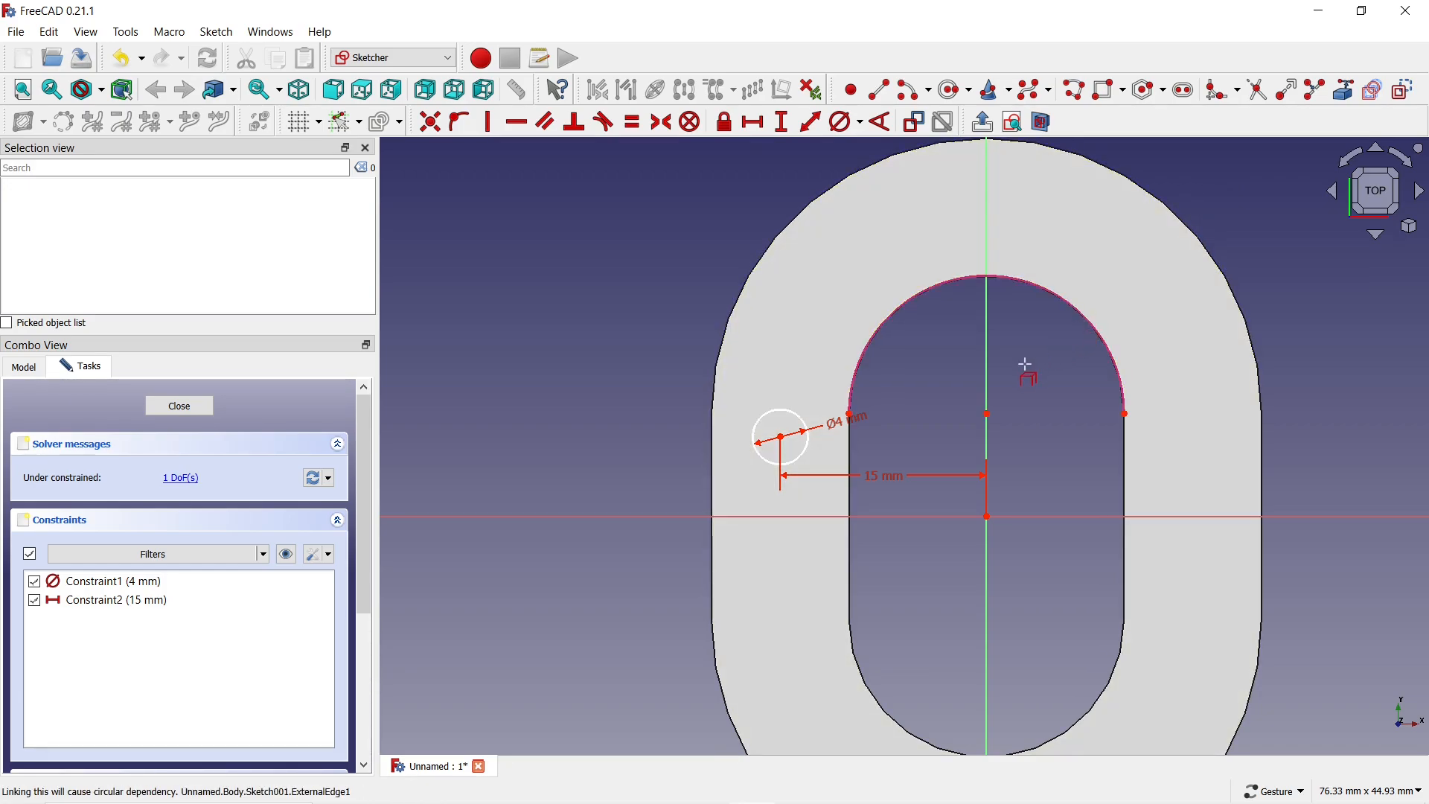
pyautogui.click(987, 414)
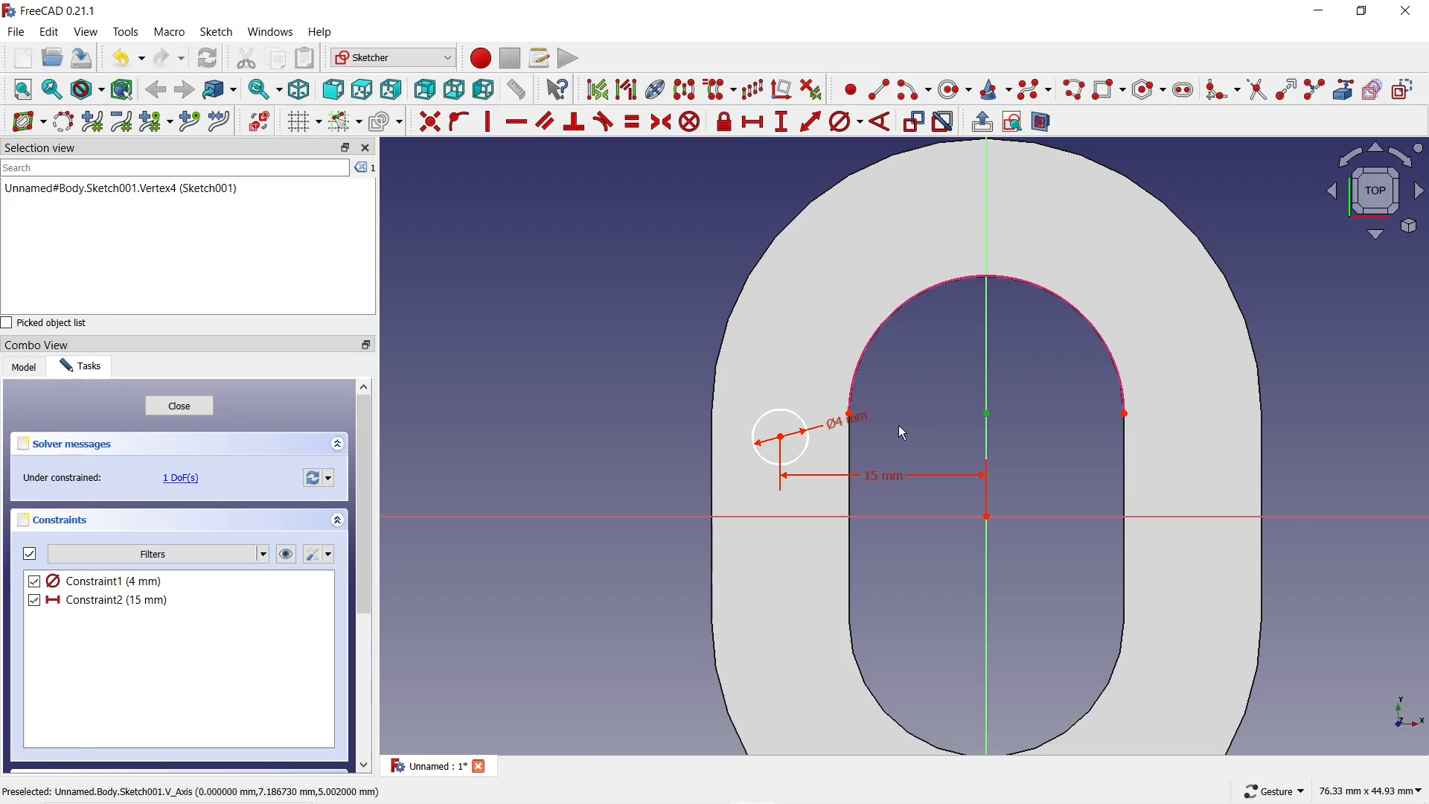
pyautogui.click(781, 438)
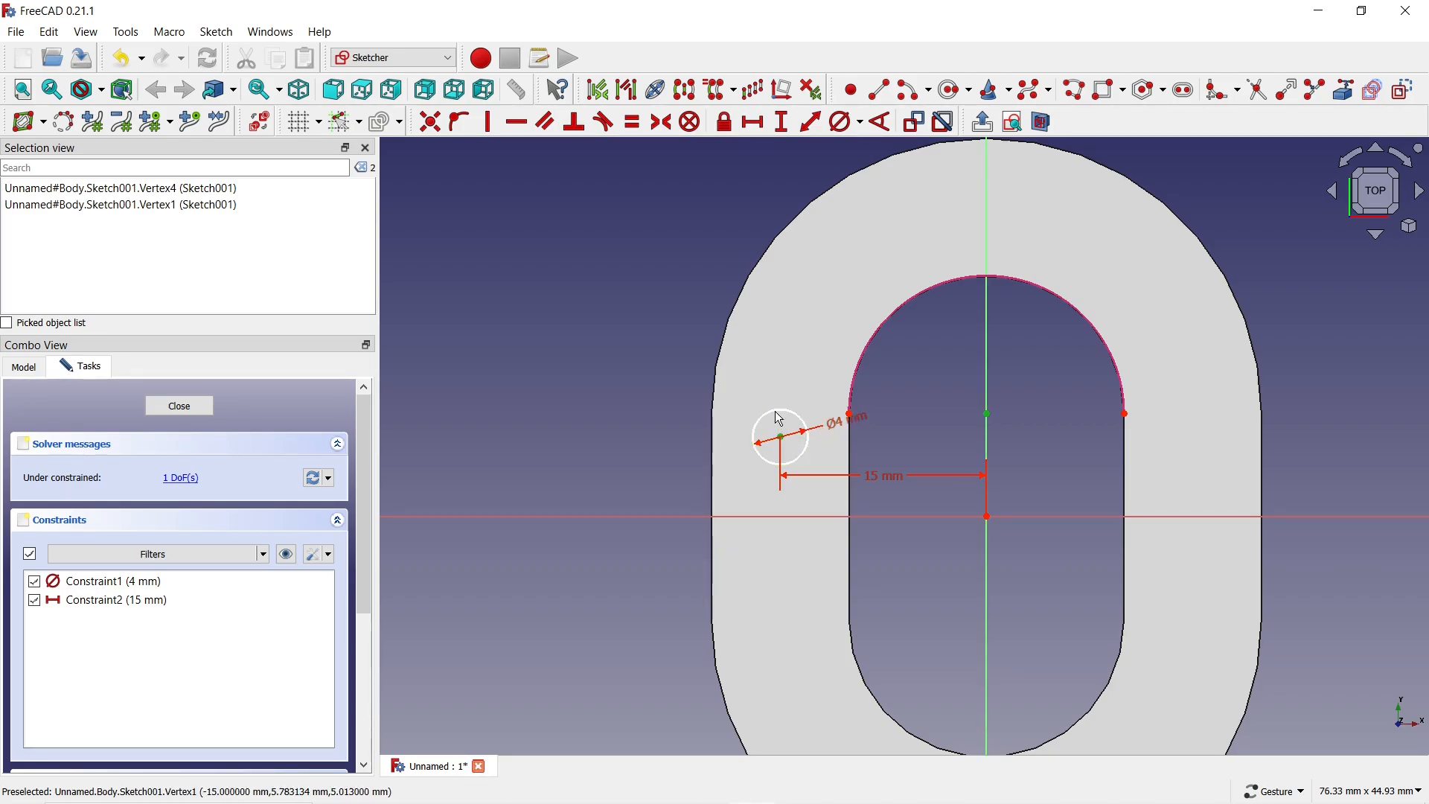
pyautogui.click(517, 123)
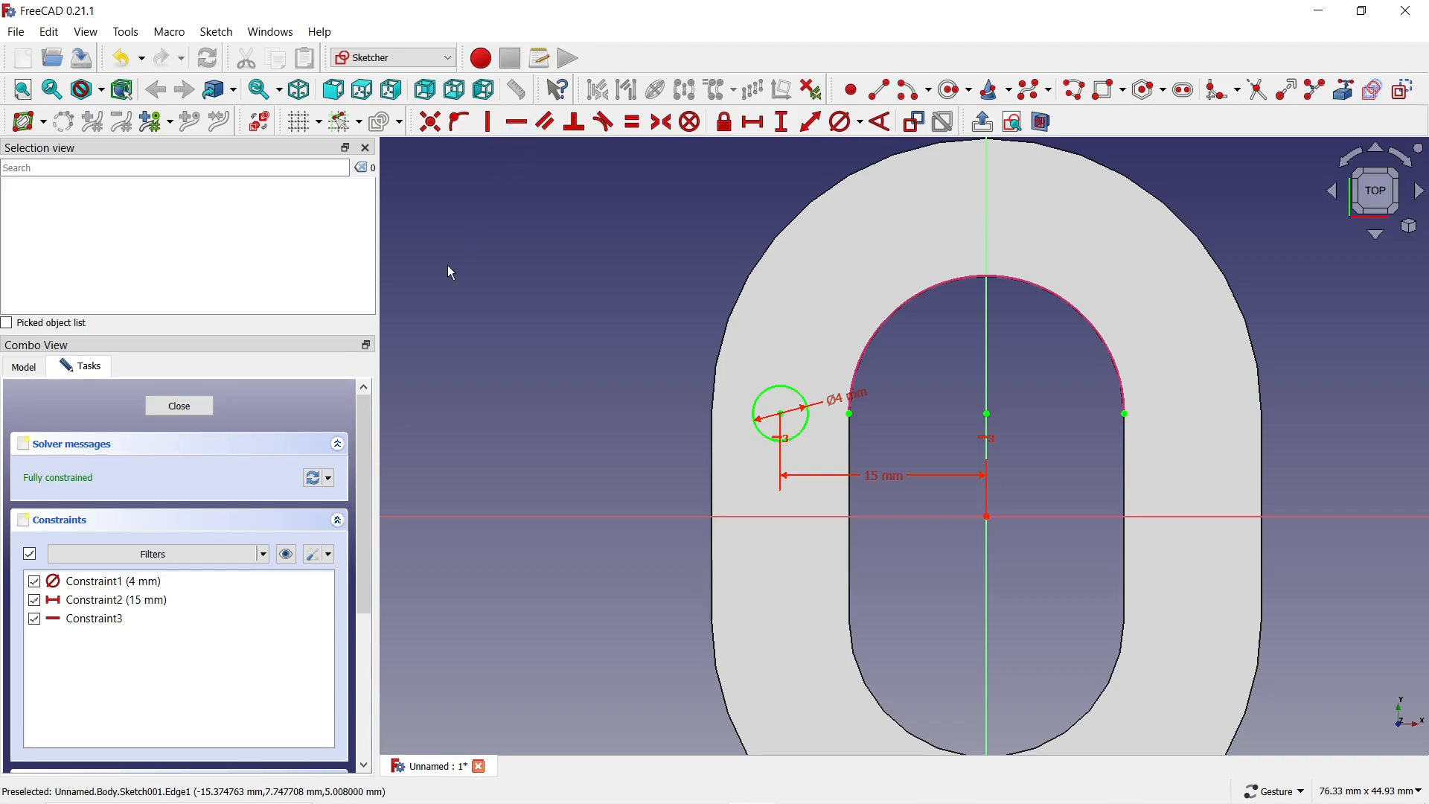
pyautogui.click(202, 411)
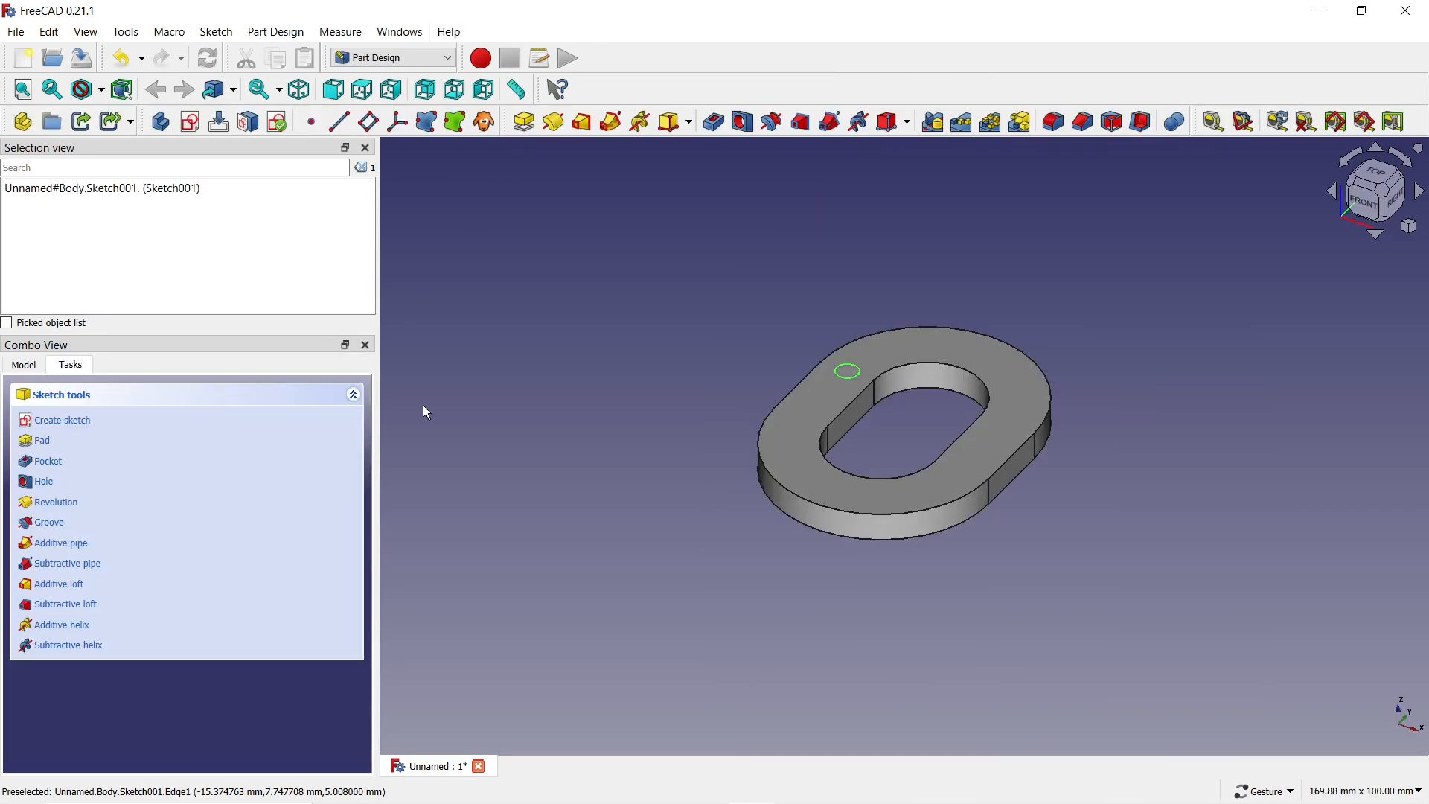
# Pocket the circle sketch with type Through all to cut a hole through the ring
pyautogui.scroll(4, 829, 373)
pyautogui.moveTo(897, 227); pyautogui.dragTo(874, 278)
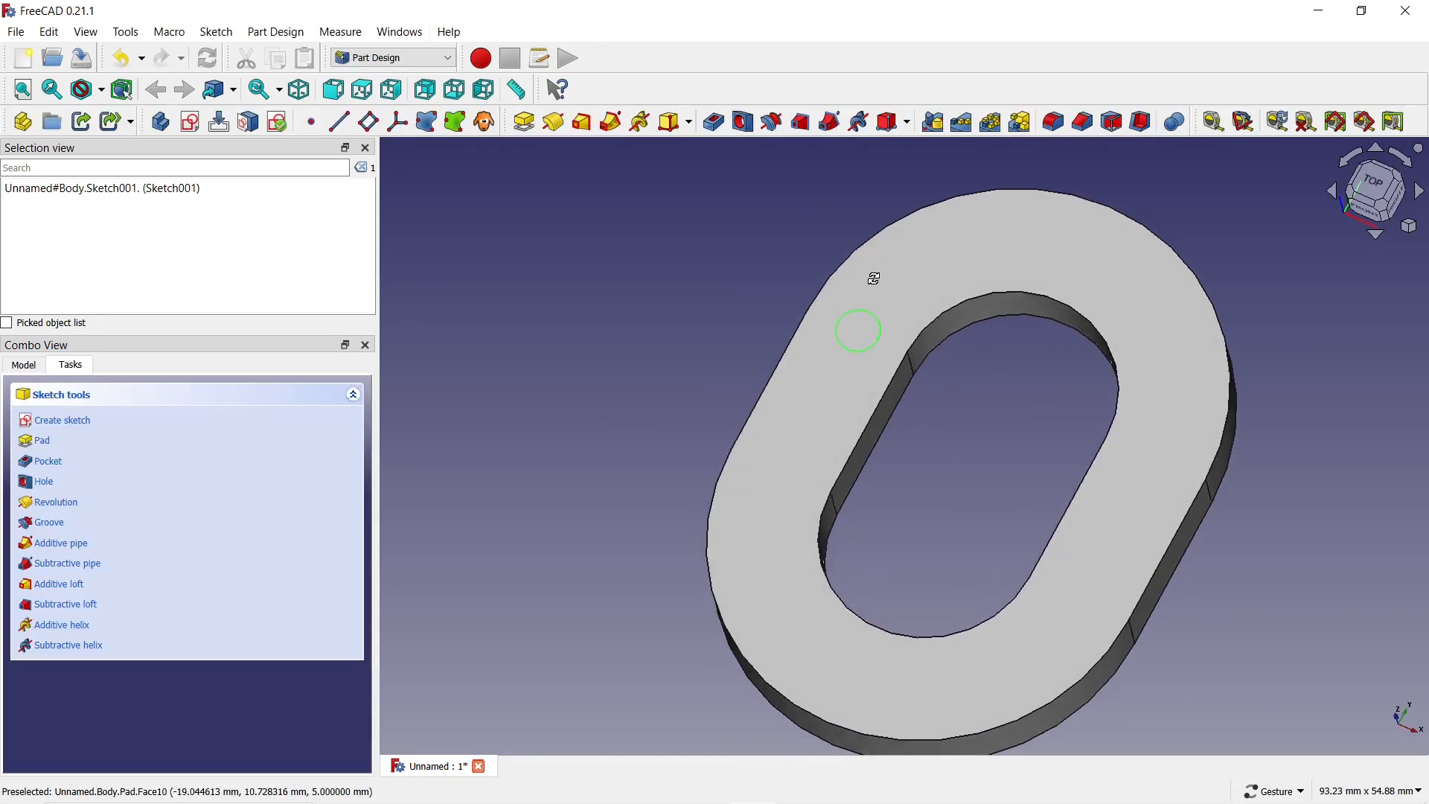
pyautogui.click(713, 122)
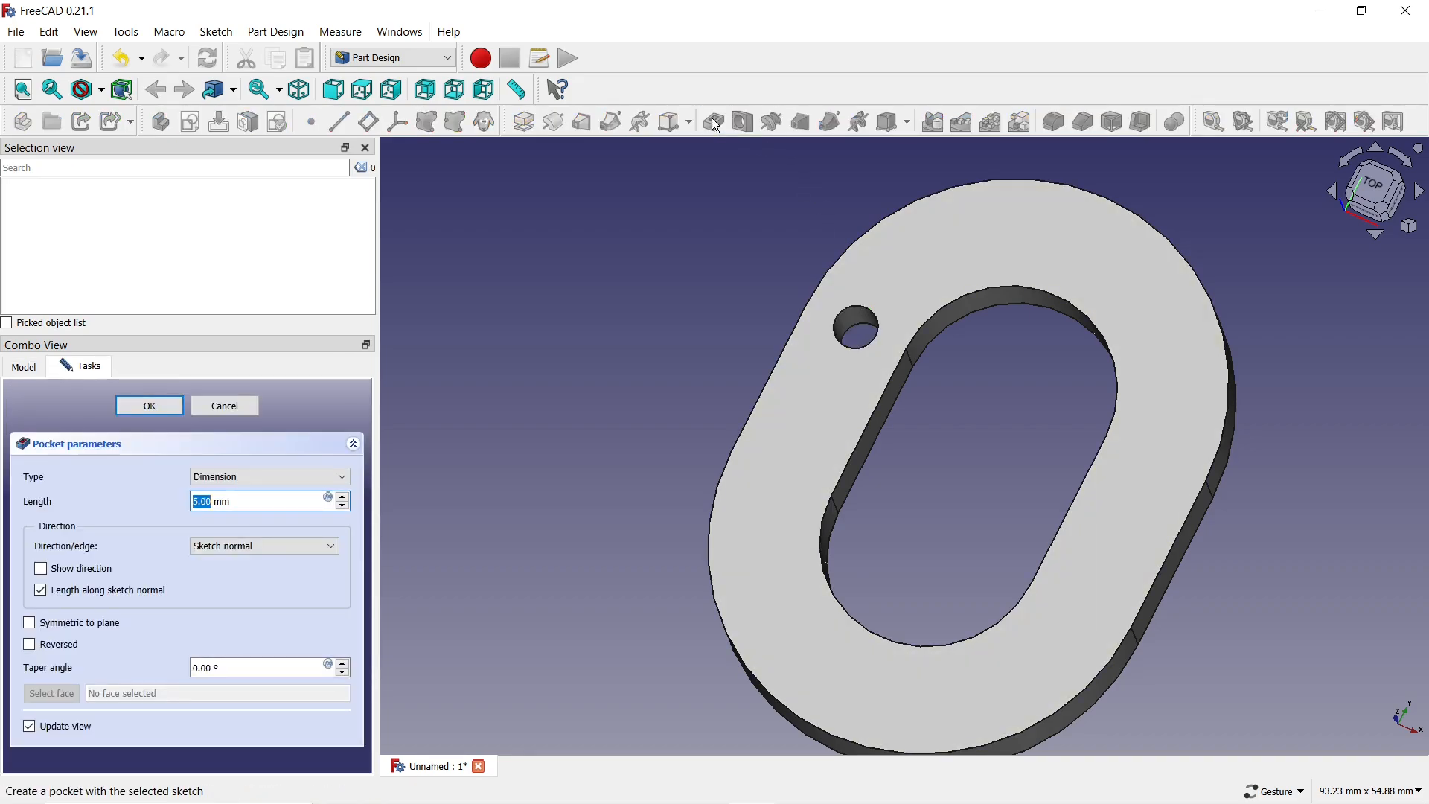
pyautogui.click(345, 475)
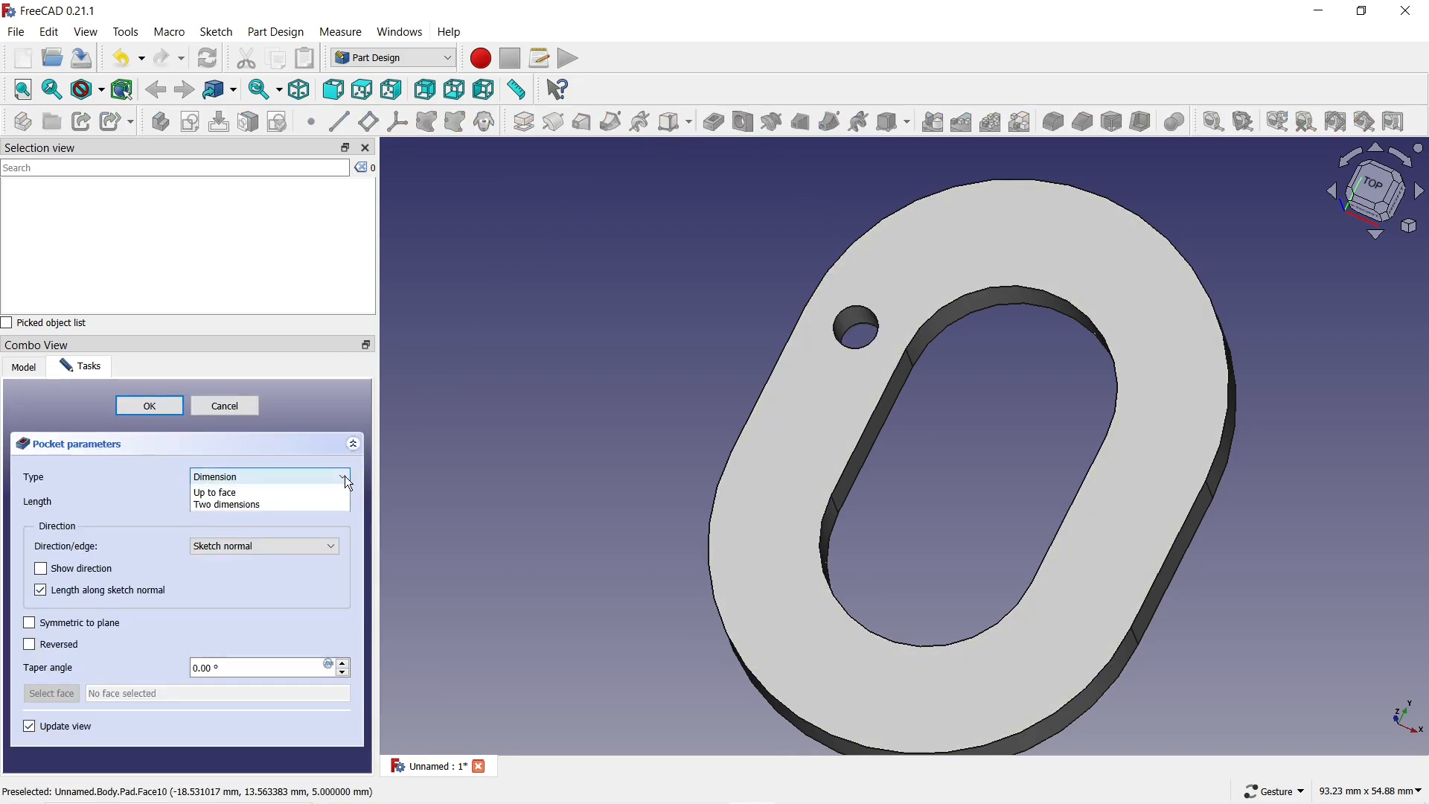
pyautogui.click(311, 493)
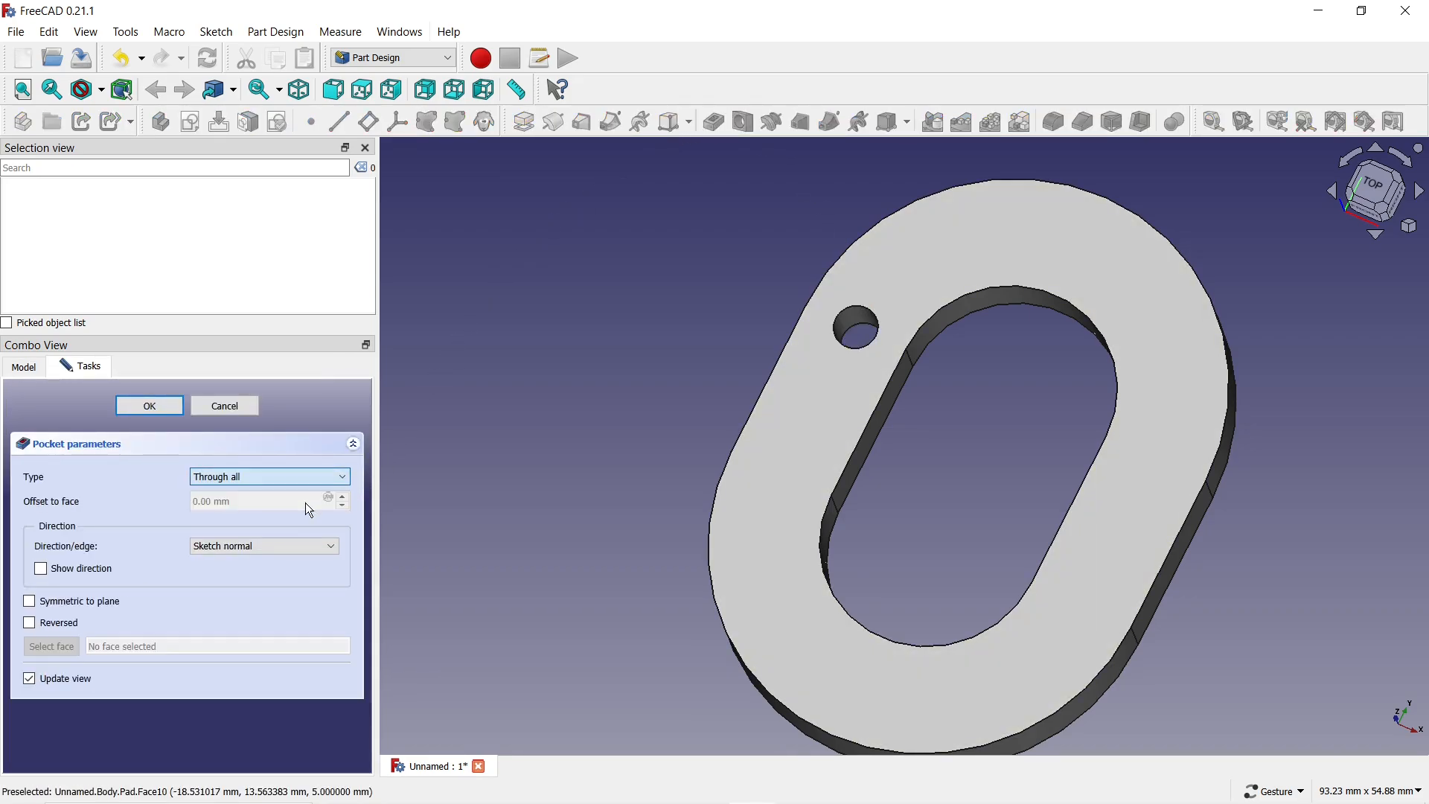
pyautogui.click(146, 407)
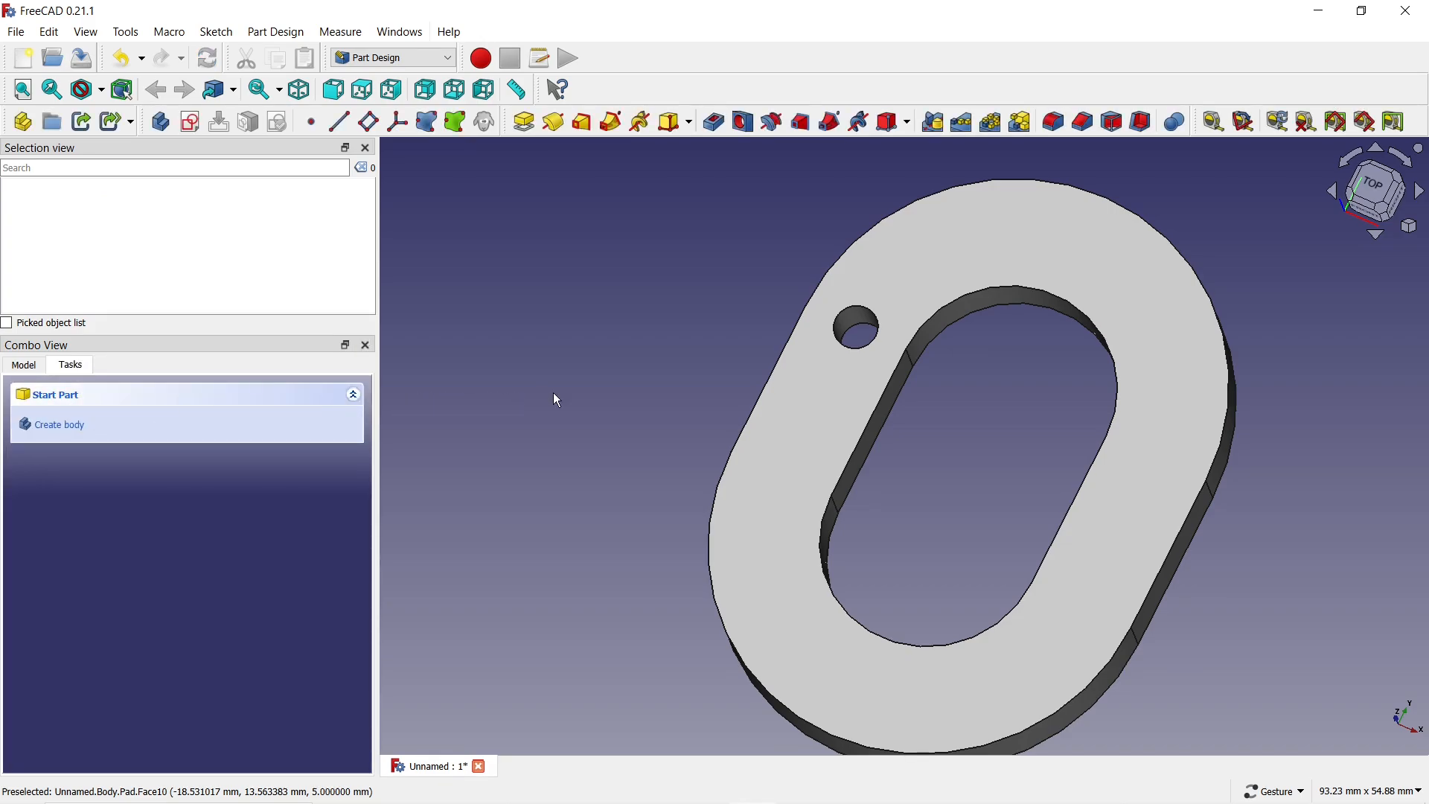
# Create a MultiTransform of the Pocket feature and add a polar pattern to its transformations
pyautogui.click(30, 364)
pyautogui.click(92, 463)
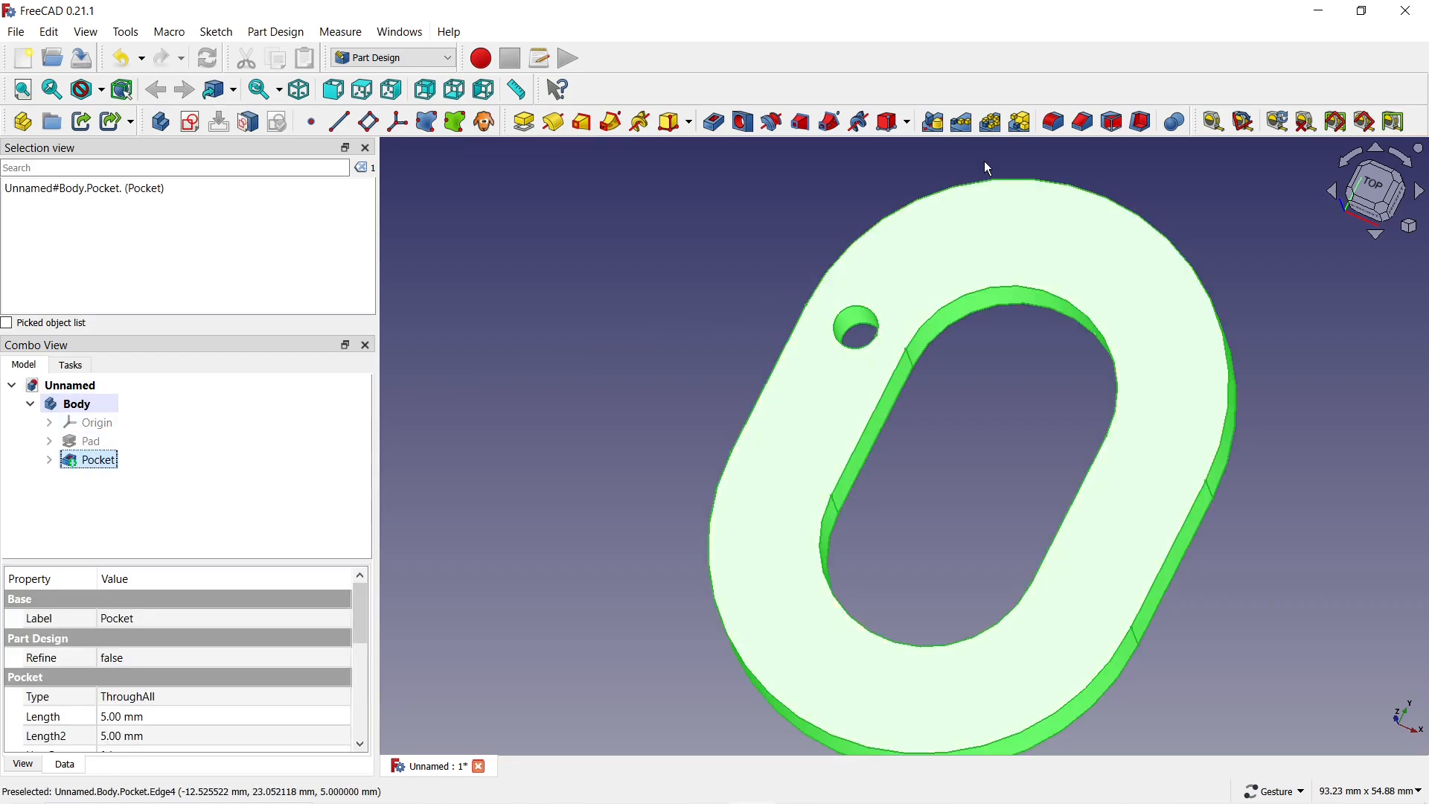
pyautogui.click(1021, 126)
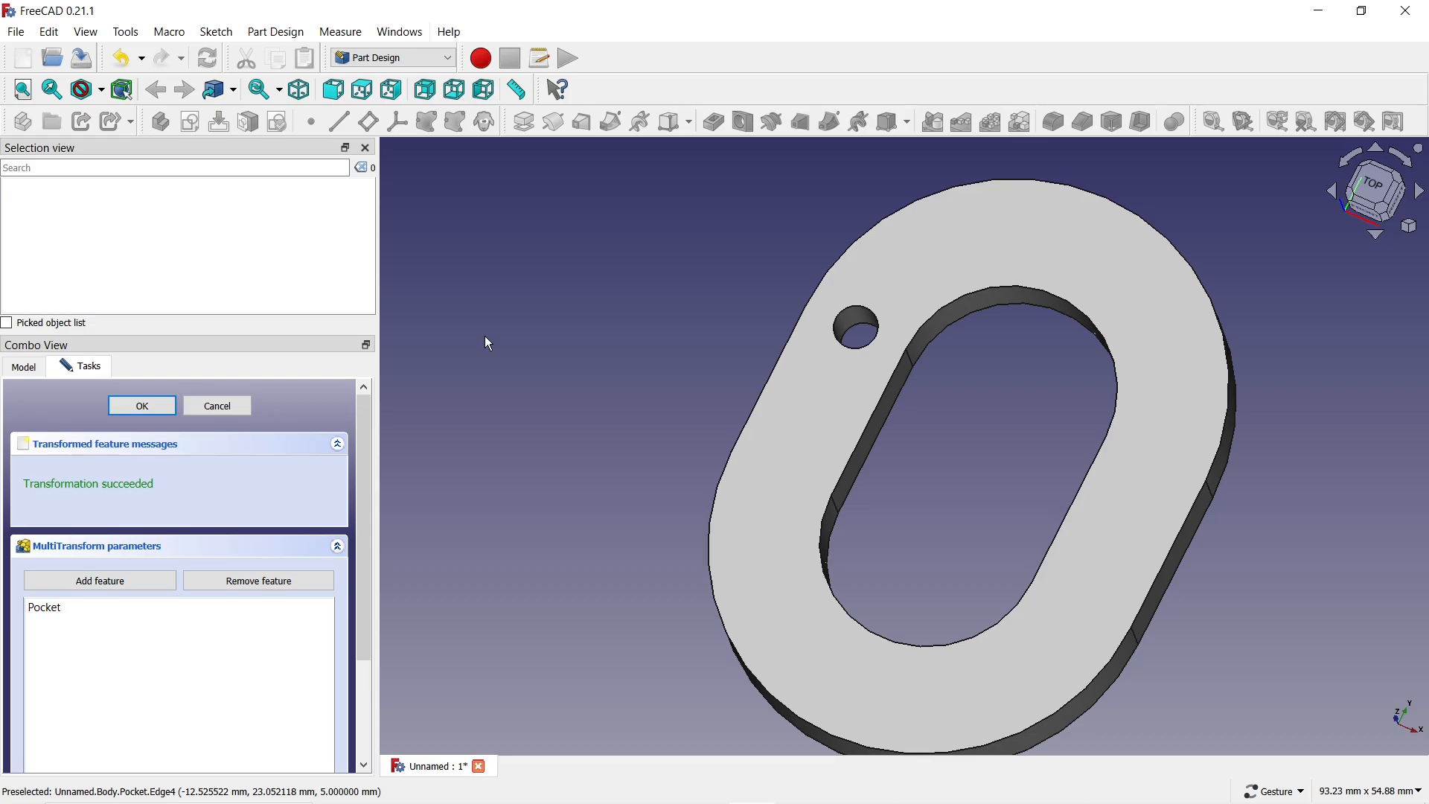
pyautogui.moveTo(371, 413); pyautogui.dragTo(359, 579)
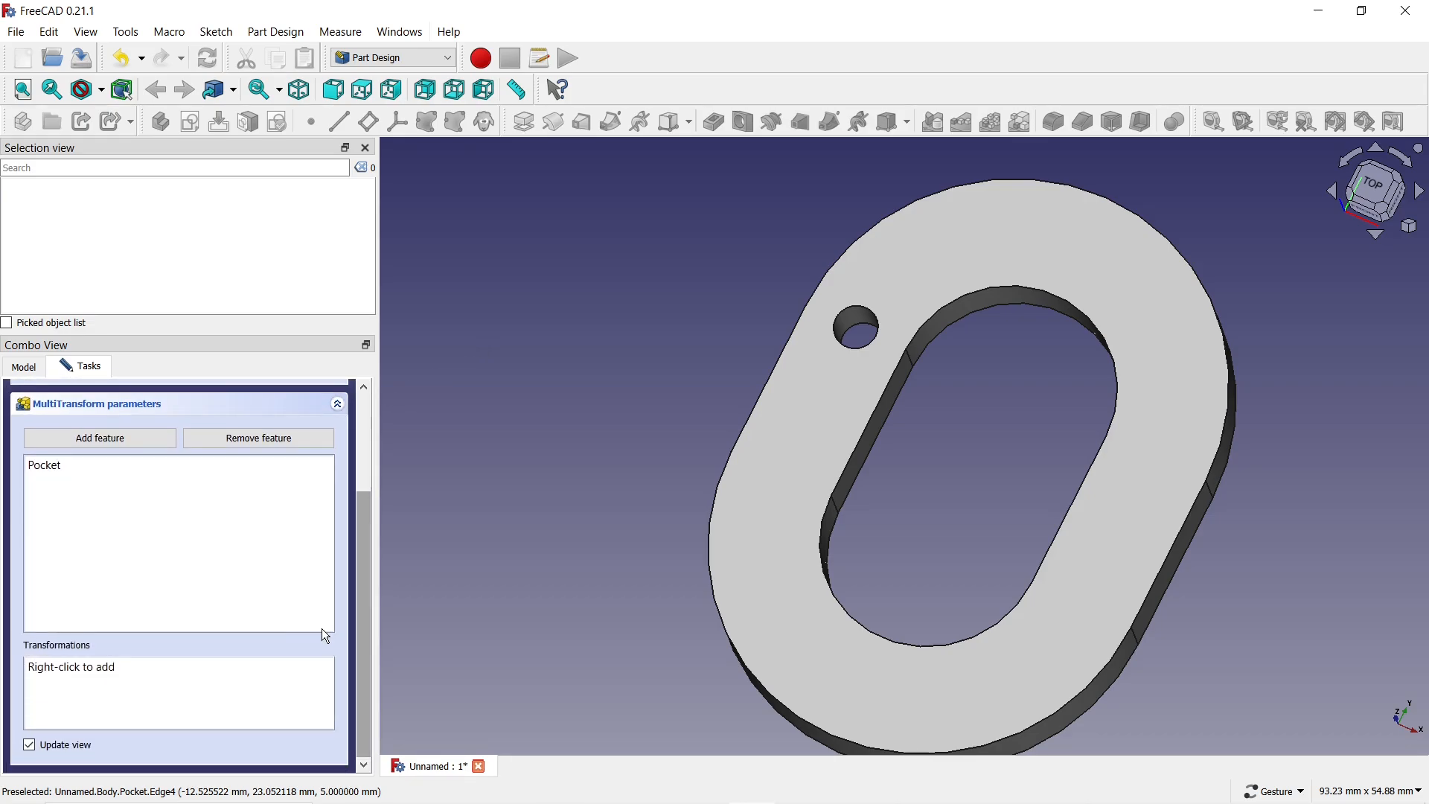
pyautogui.rightClick(149, 660)
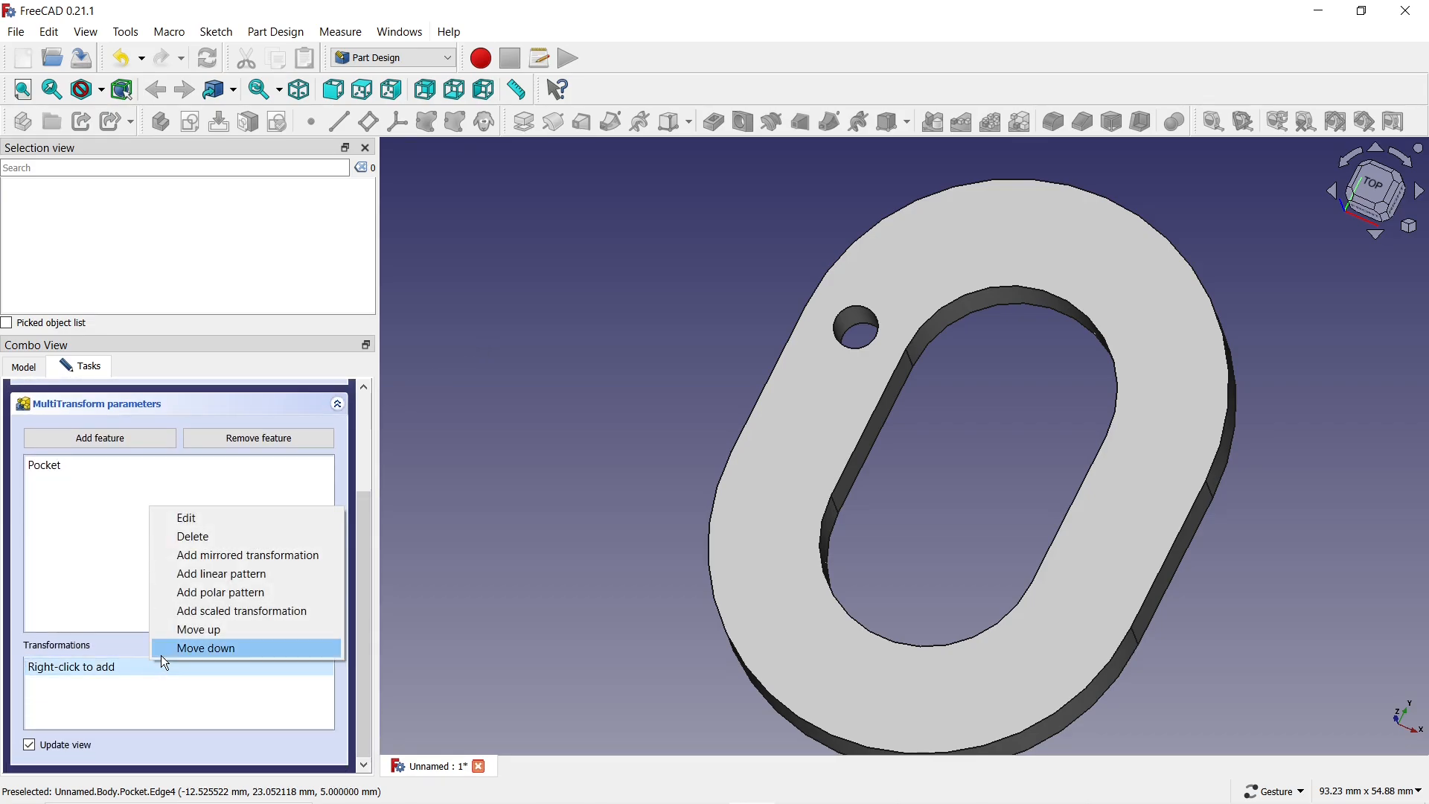
pyautogui.click(224, 594)
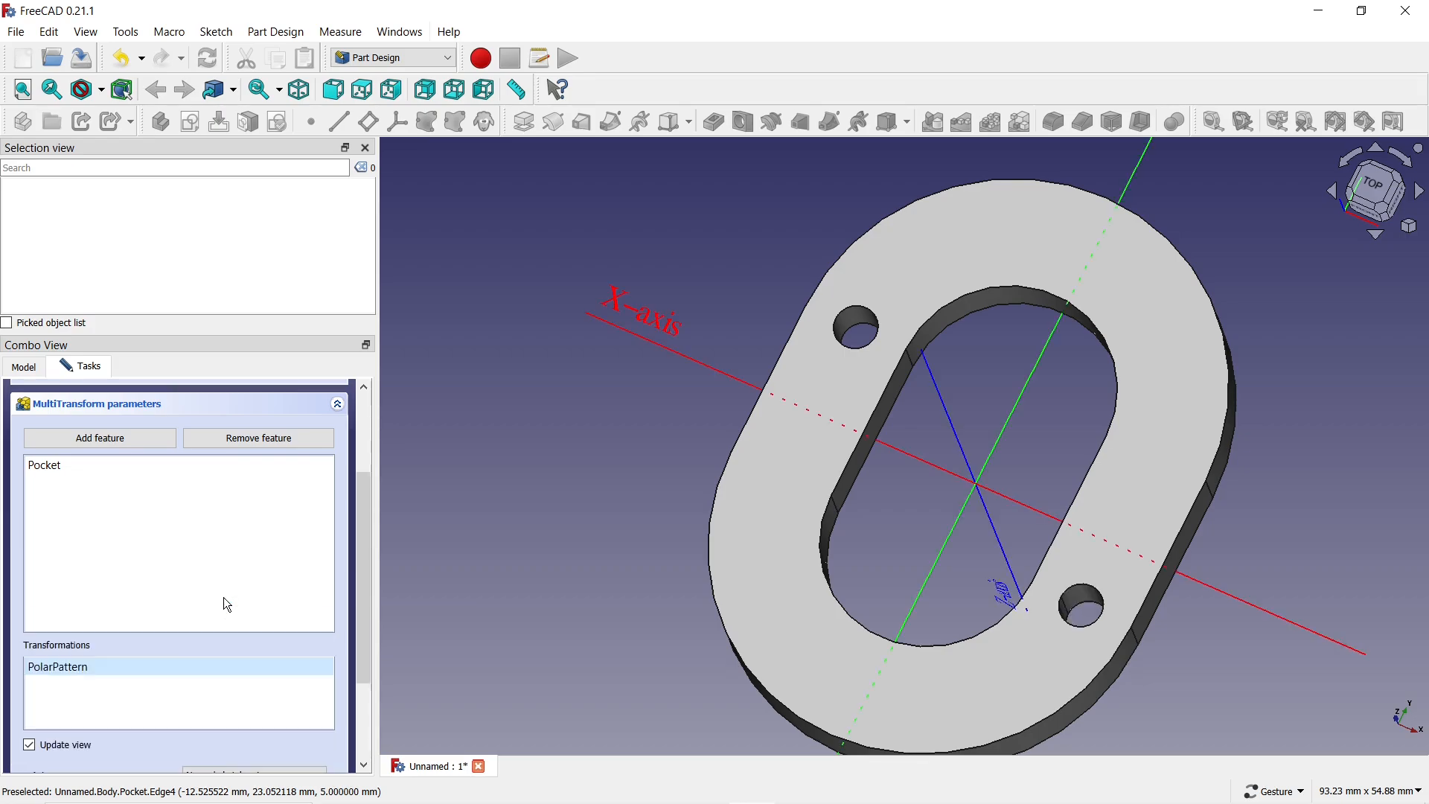
# Set the polar pattern to rotate about the opening's upper arc edge, with an angle of 180° and 4 occurrences
pyautogui.moveTo(370, 595); pyautogui.dragTo(368, 693)
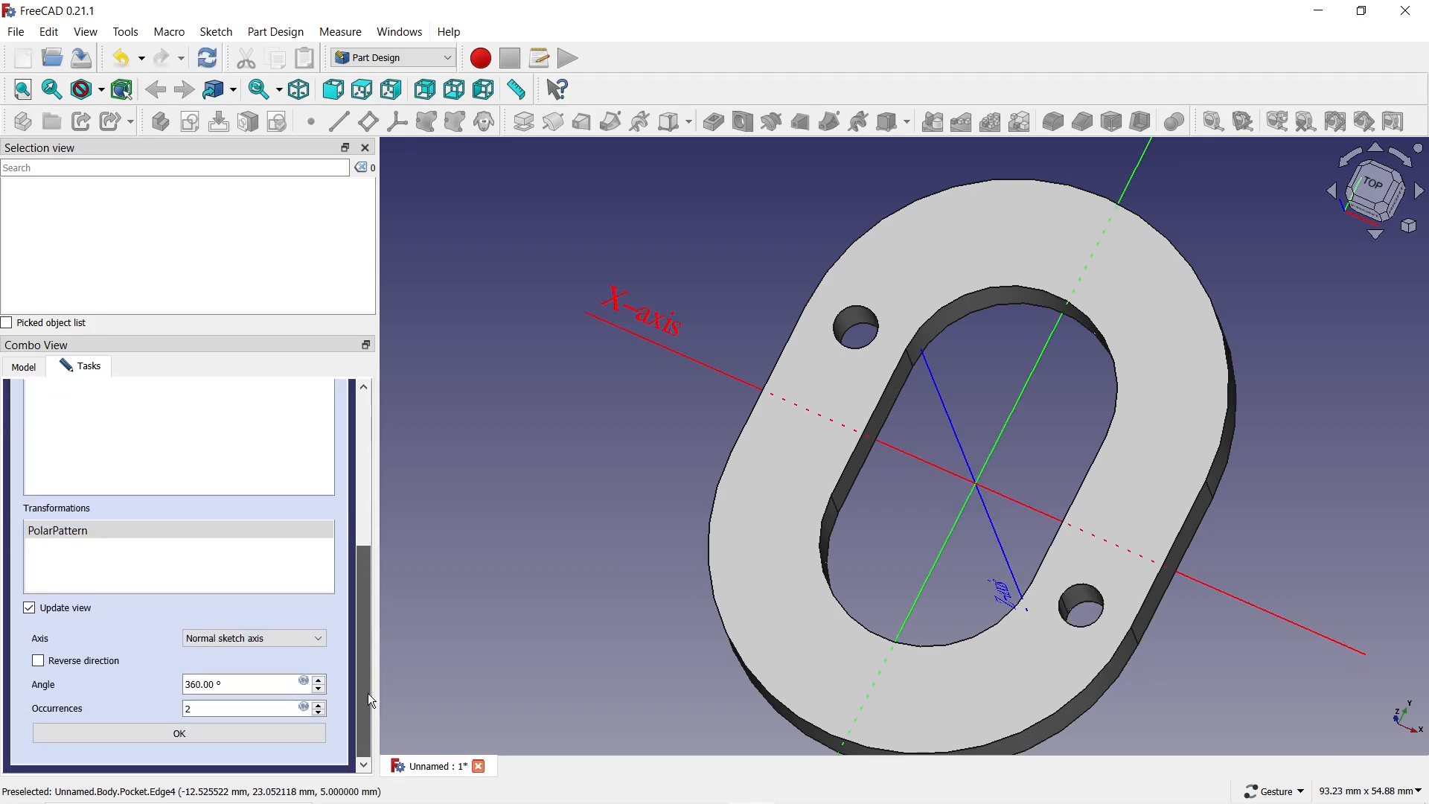
pyautogui.click(294, 639)
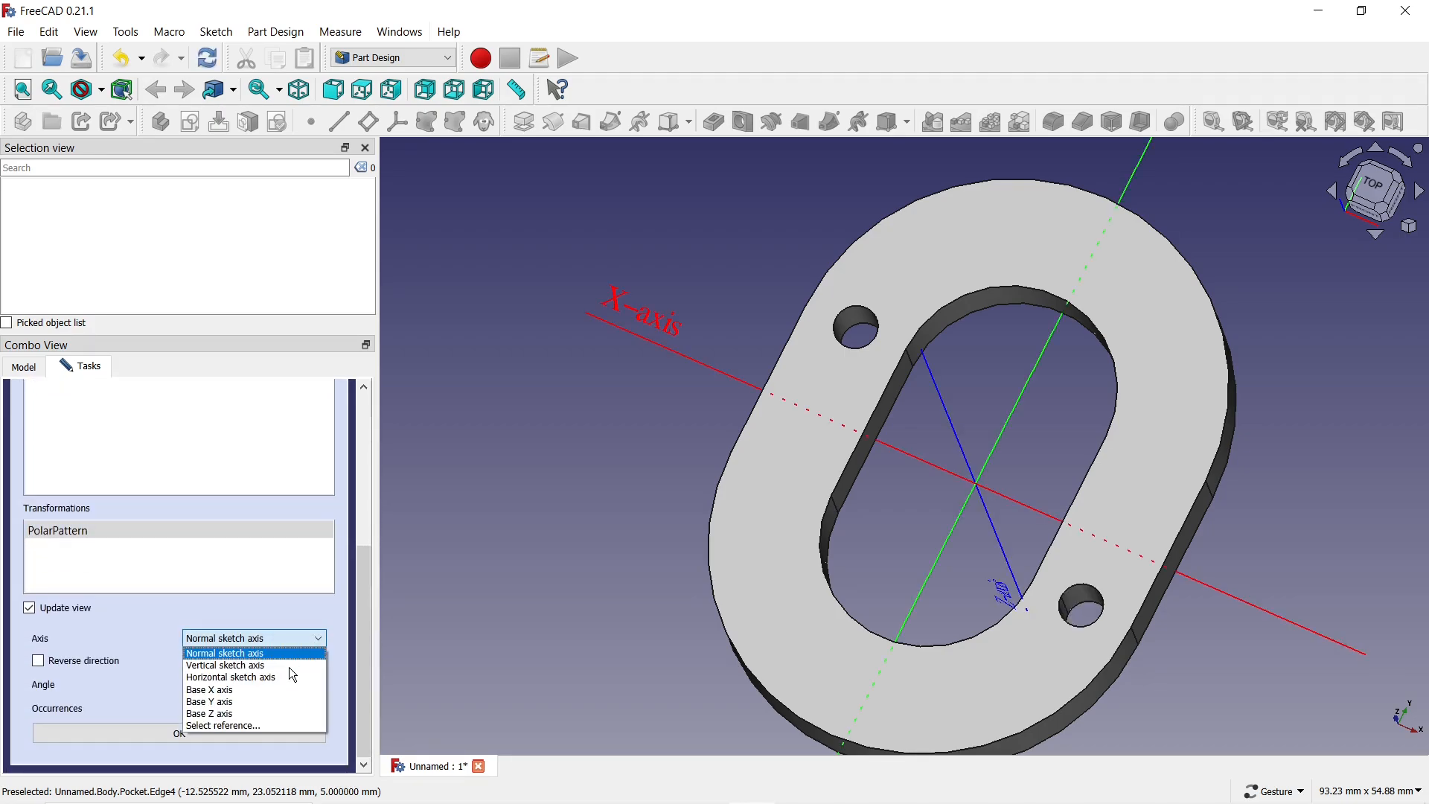
pyautogui.click(256, 725)
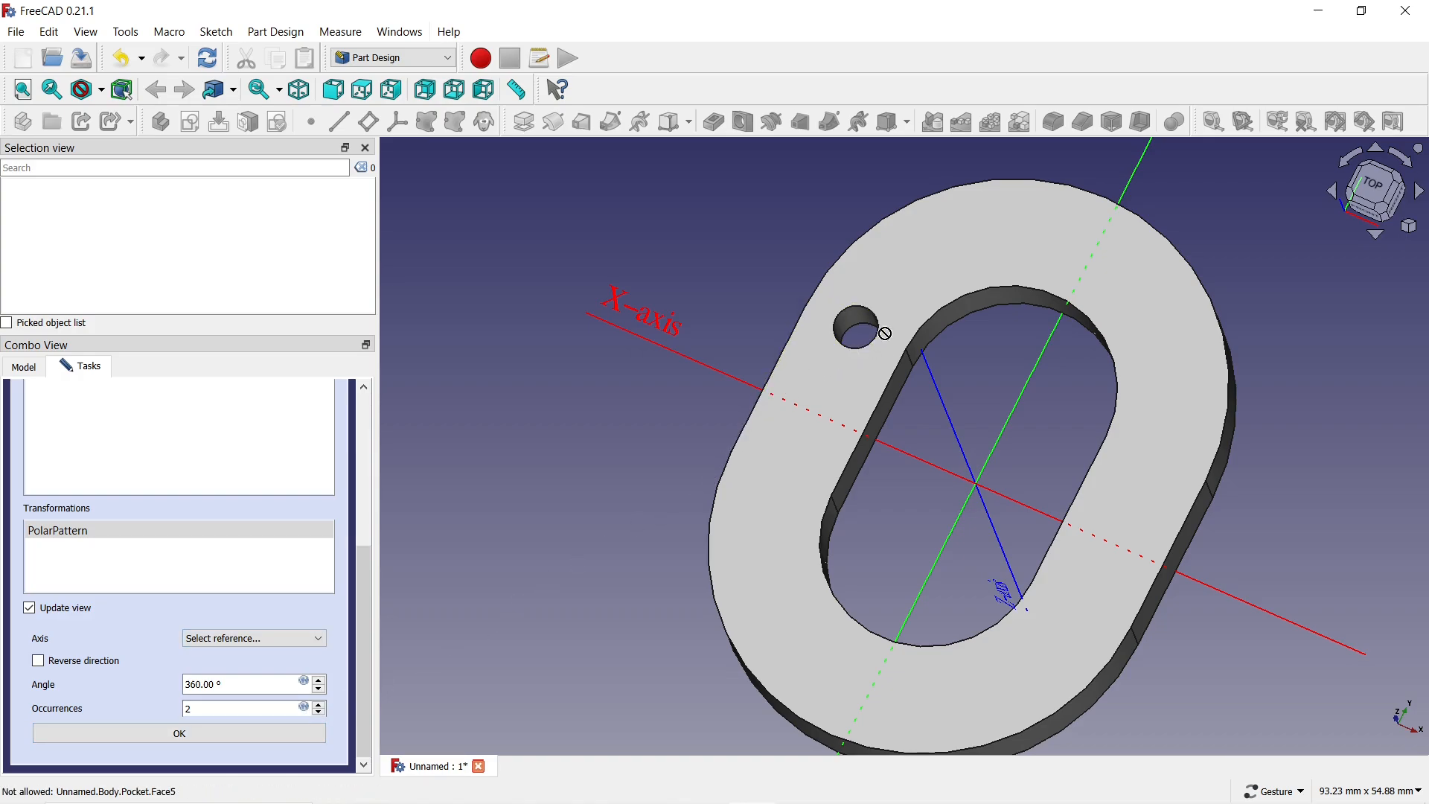
pyautogui.click(939, 325)
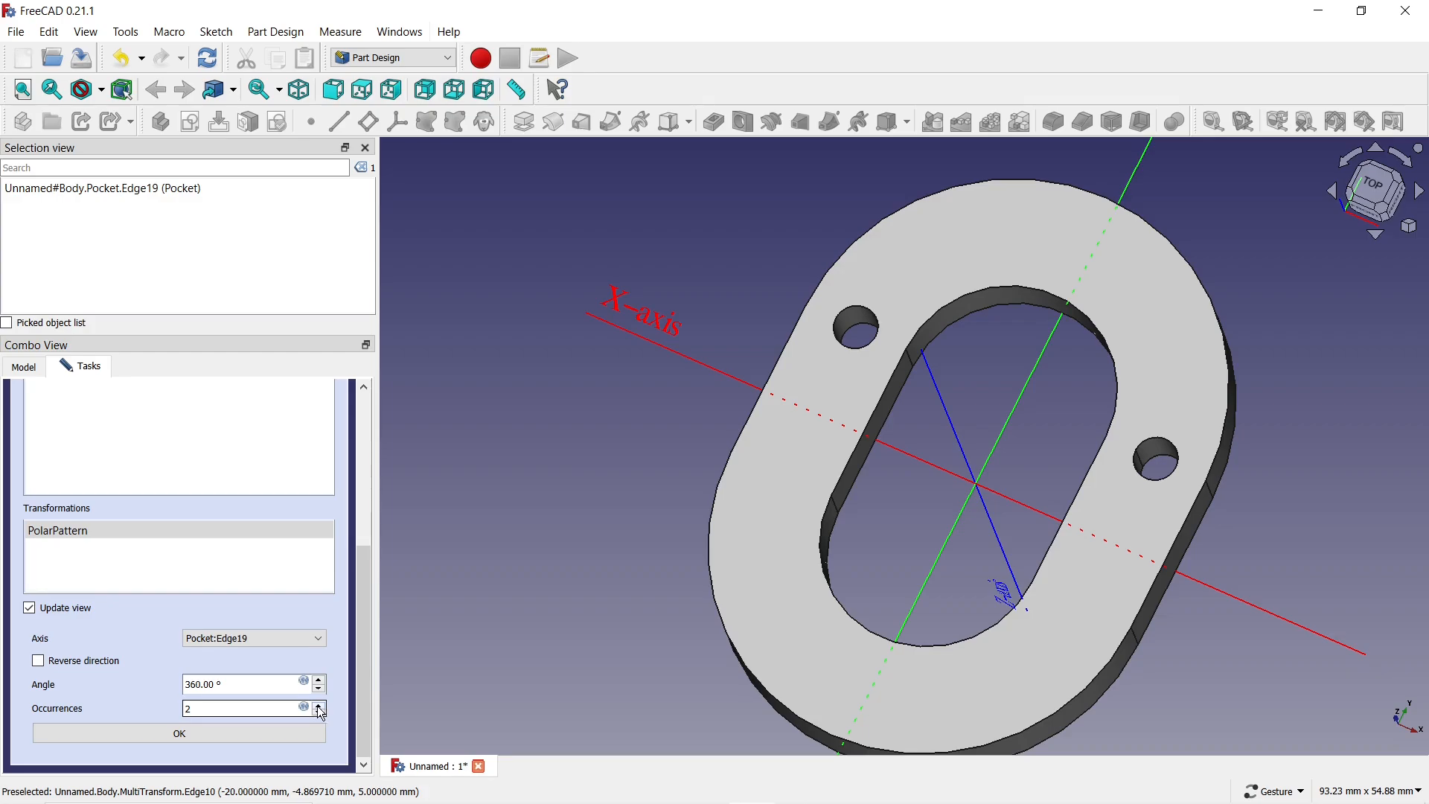
pyautogui.moveTo(261, 683); pyautogui.dragTo(155, 669)
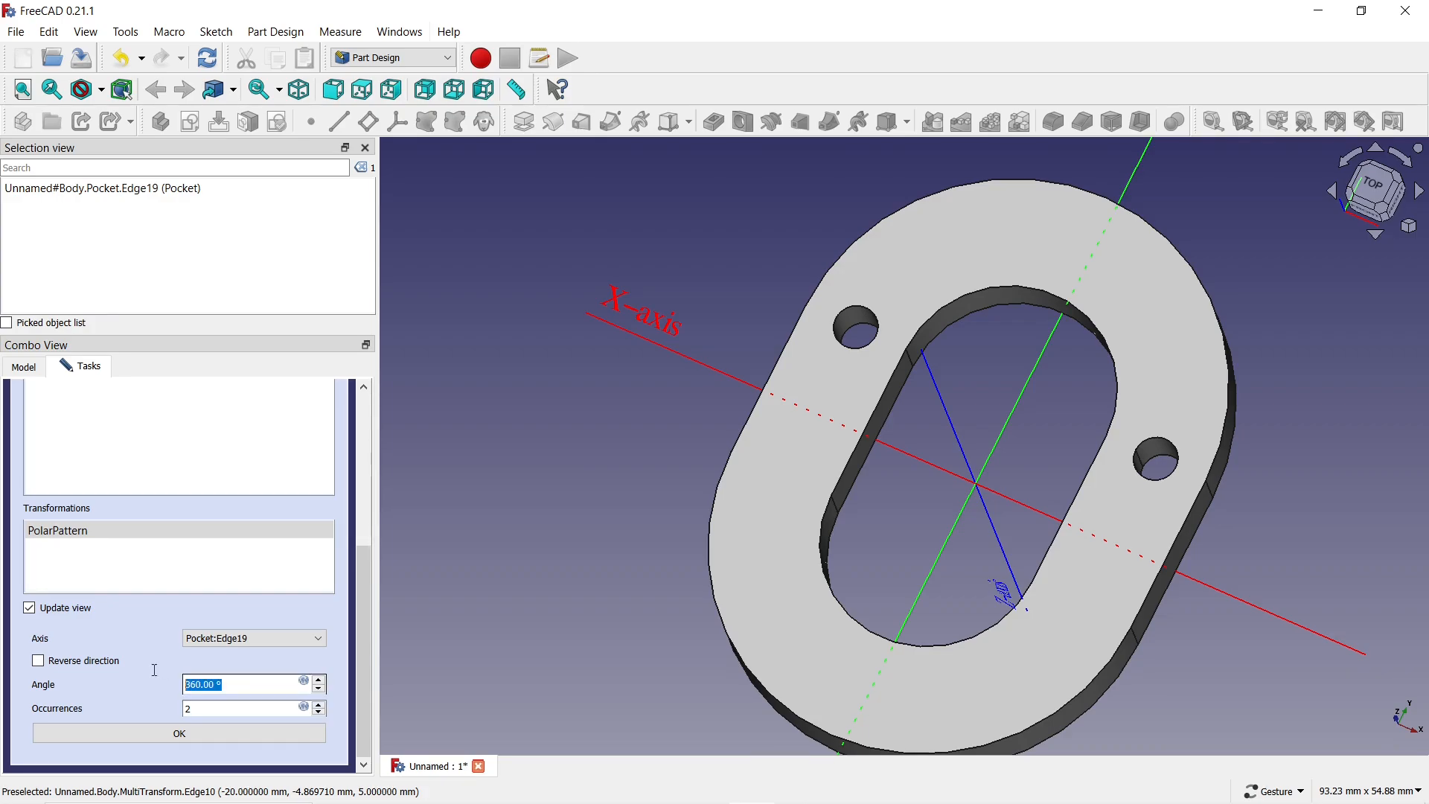
pyautogui.write('180')
pyautogui.click(319, 705)
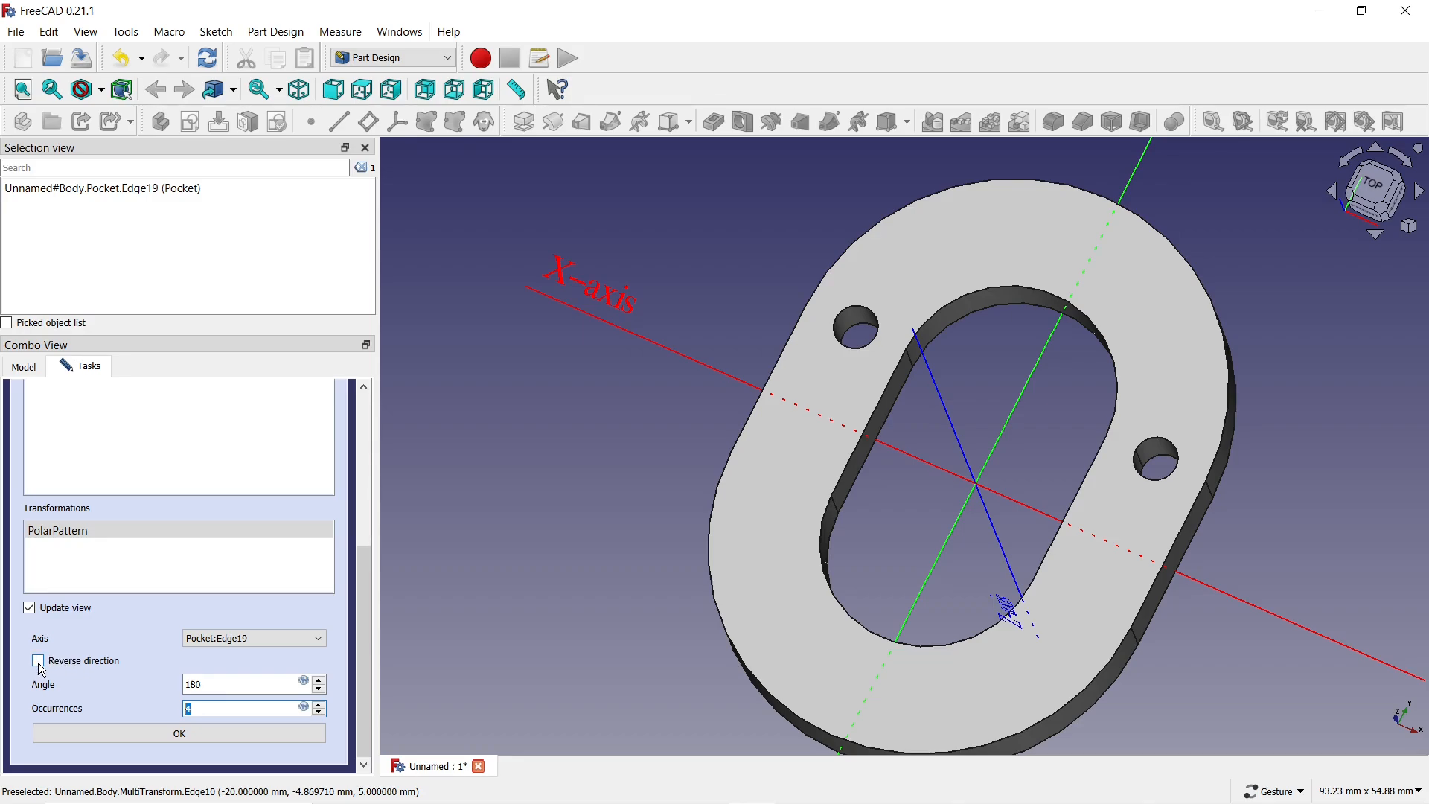
pyautogui.click(124, 734)
# Add a mirrored transformation after the polar pattern, mirror about the base XZ plane, and finish the MultiTransform
pyautogui.rightClick(104, 667)
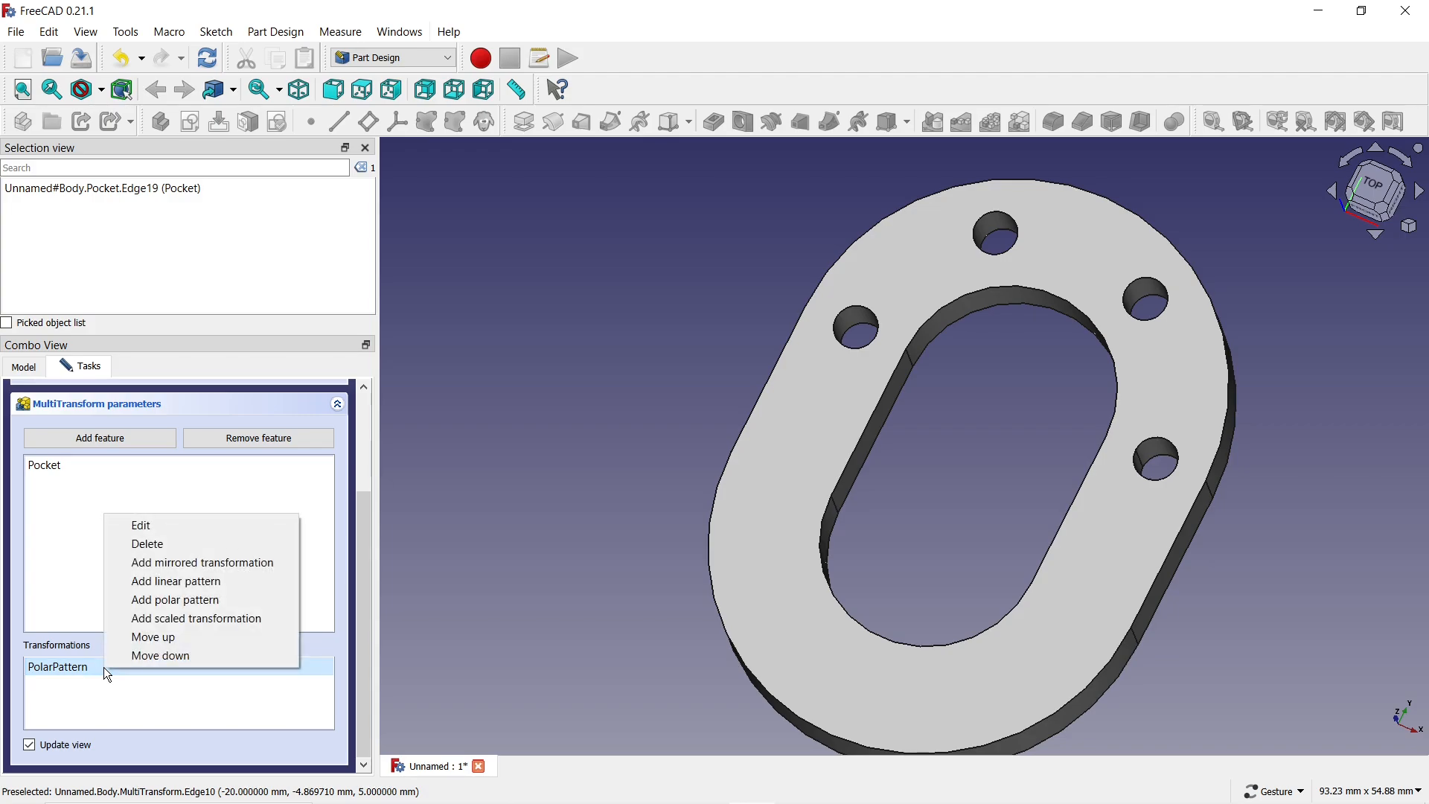
pyautogui.click(176, 564)
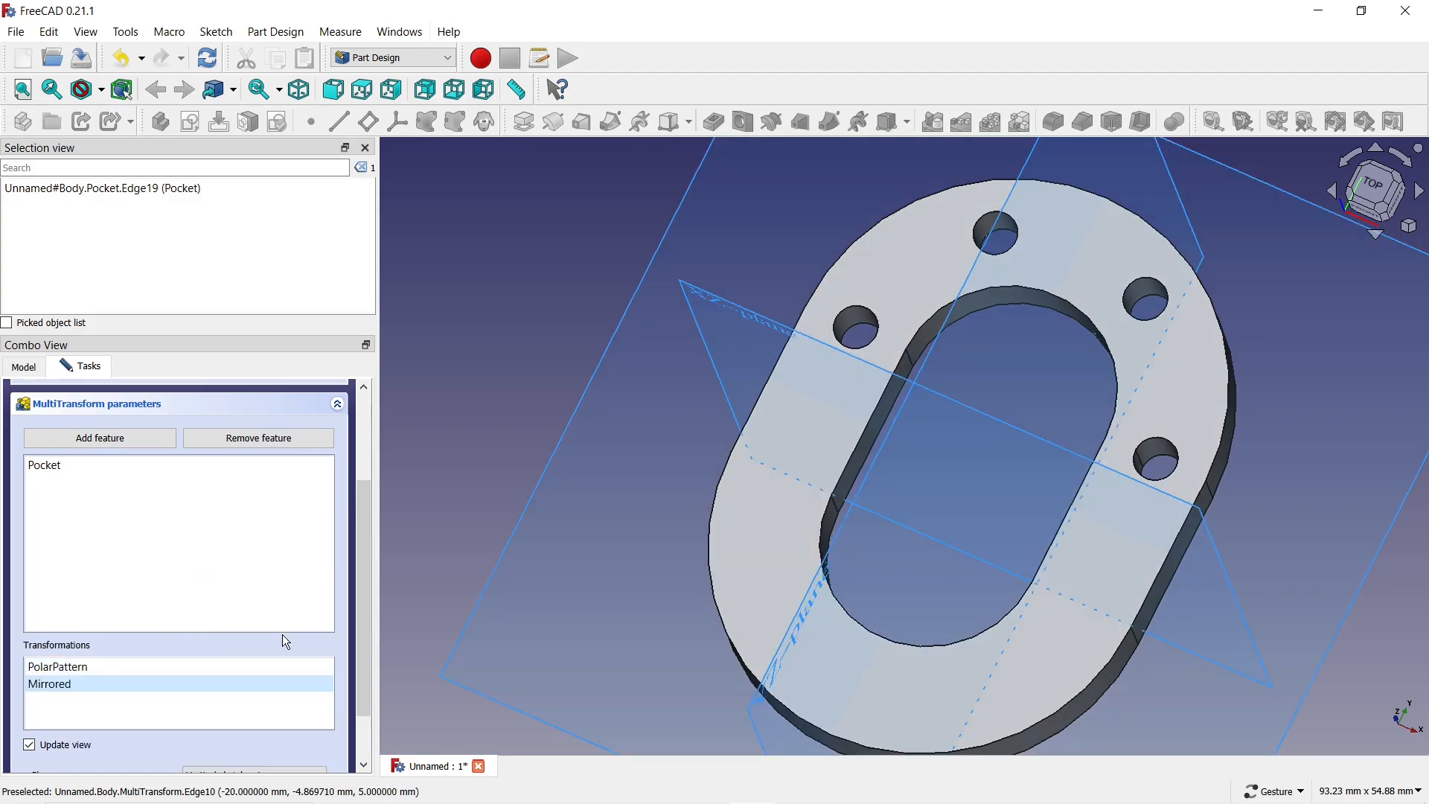
pyautogui.moveTo(364, 652); pyautogui.dragTo(360, 713)
pyautogui.click(321, 709)
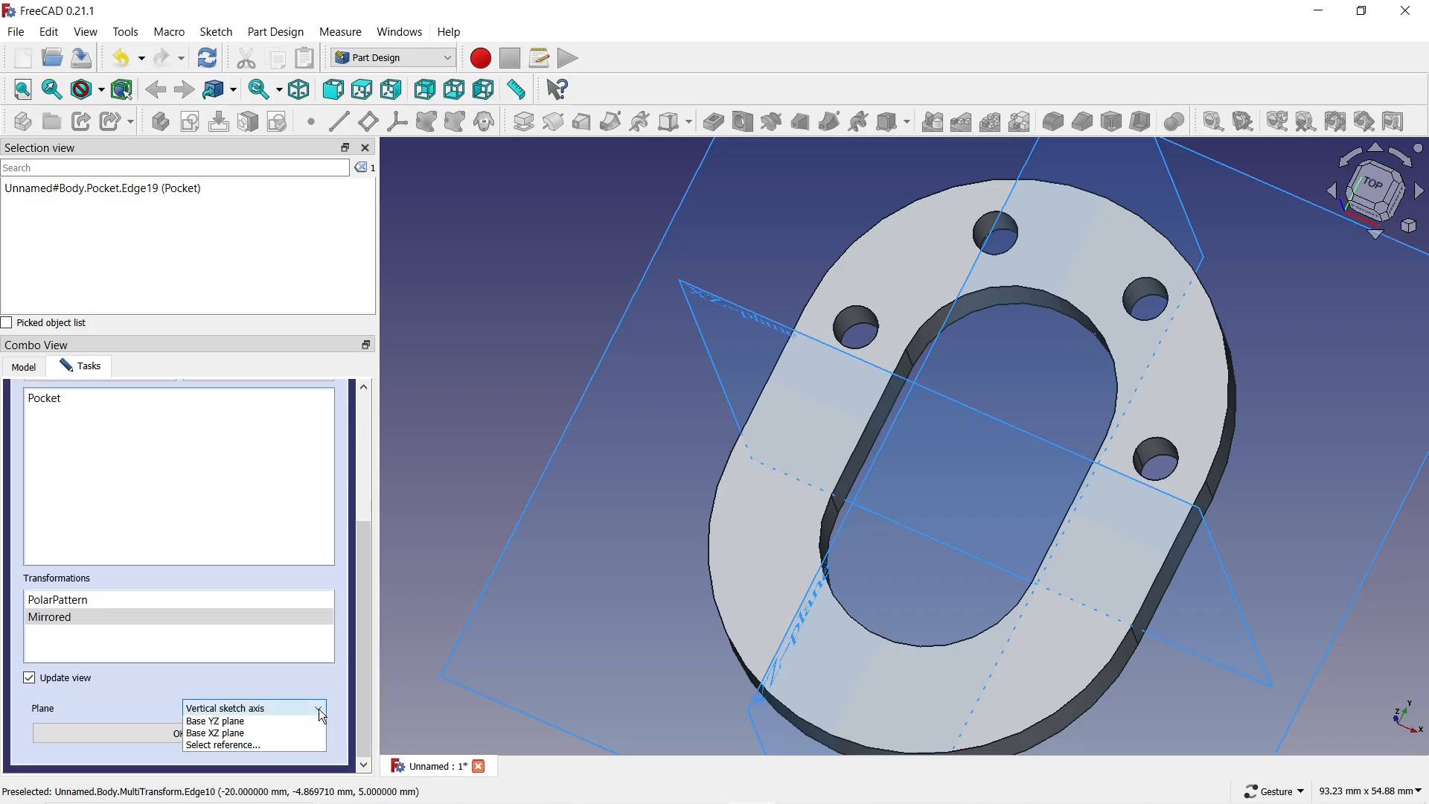
pyautogui.click(257, 784)
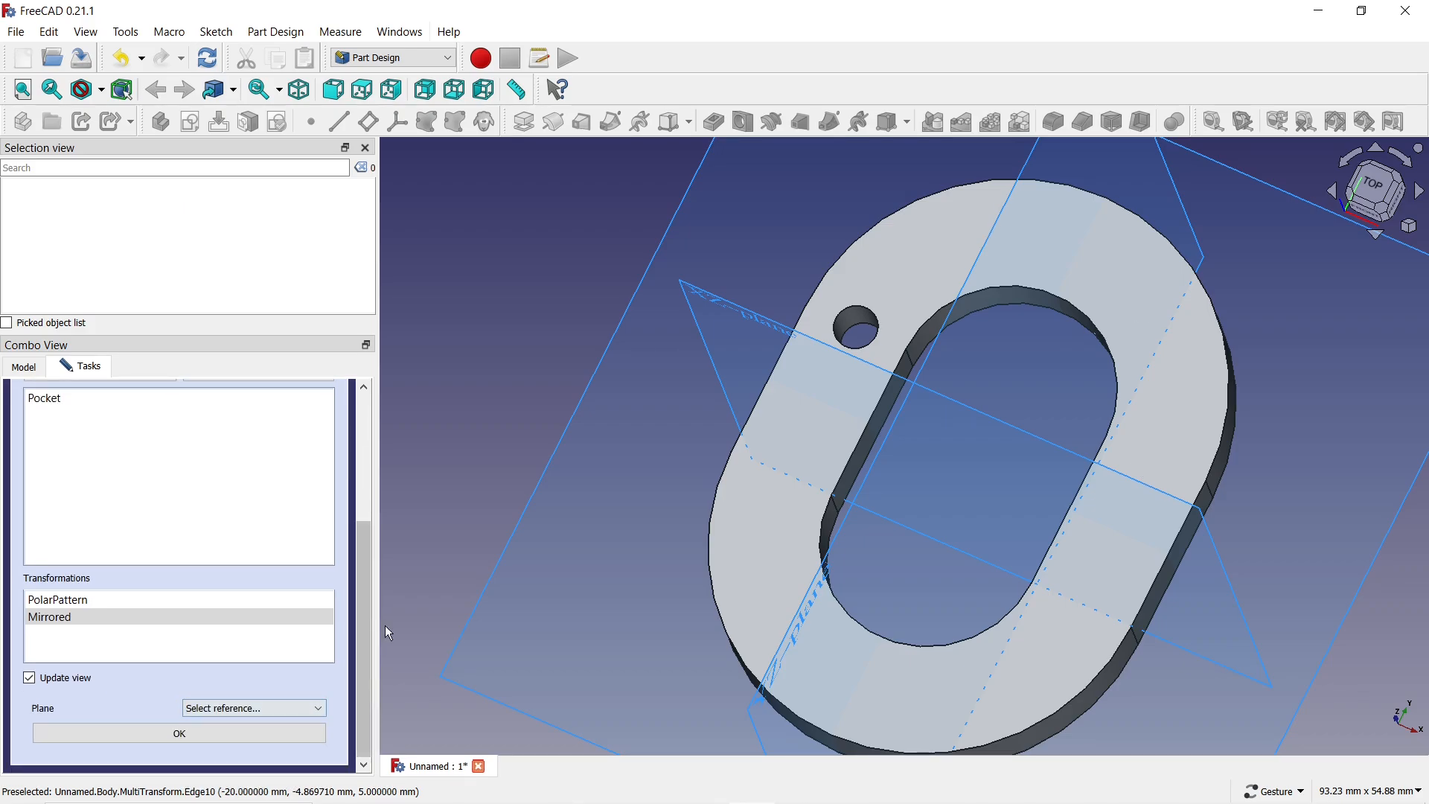
pyautogui.scroll(-3, 517, 382)
pyautogui.moveTo(533, 695); pyautogui.dragTo(743, 584)
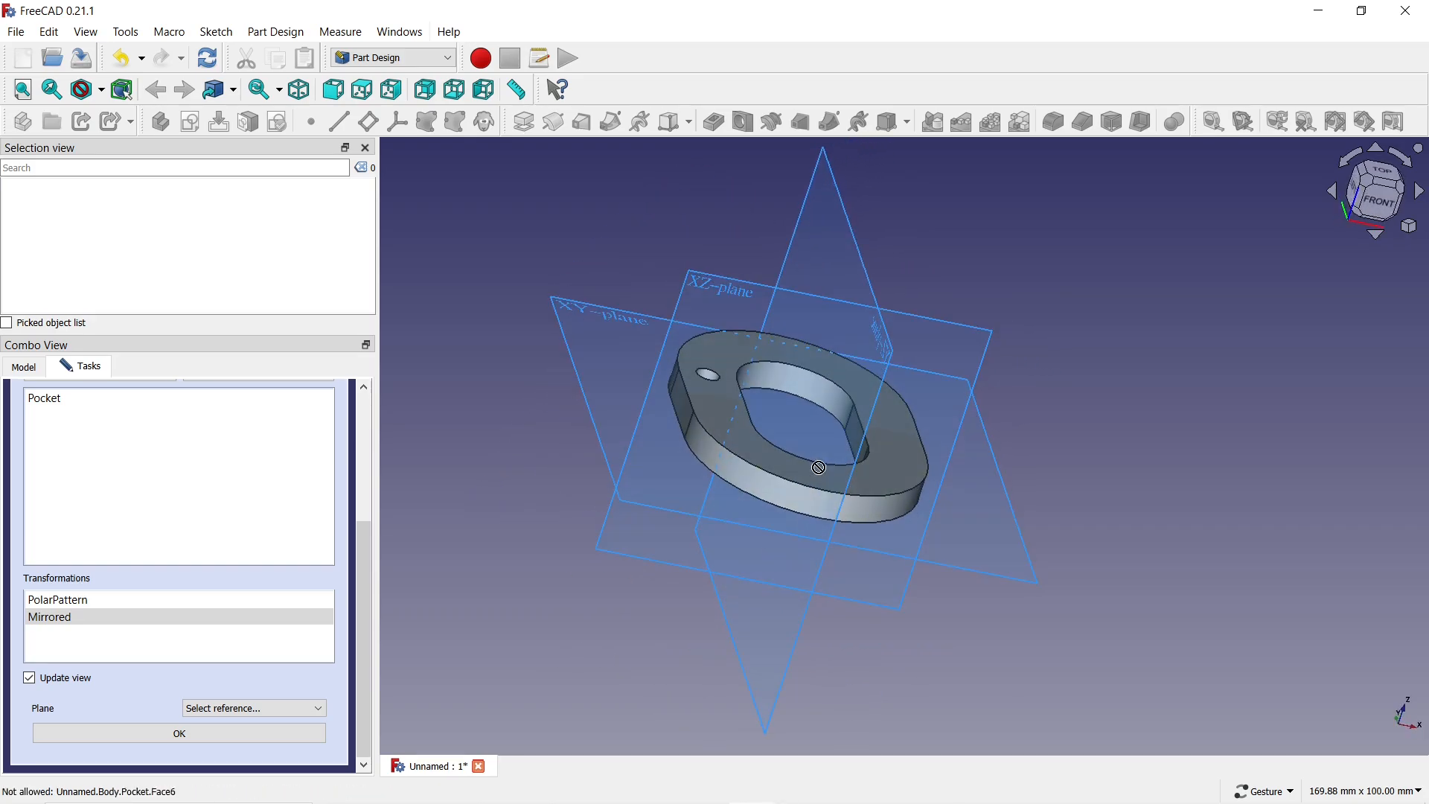
pyautogui.click(928, 318)
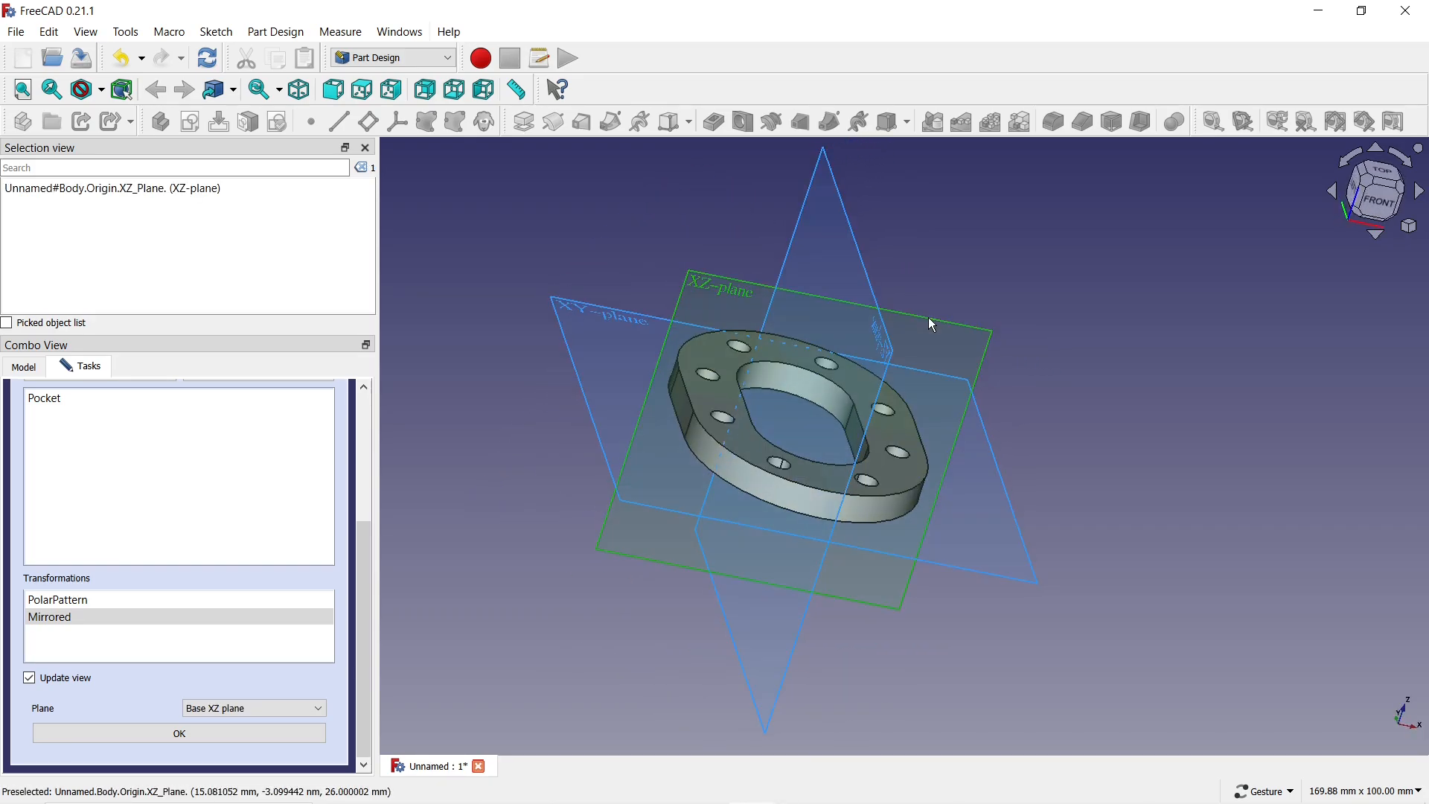
pyautogui.moveTo(987, 266); pyautogui.dragTo(935, 392)
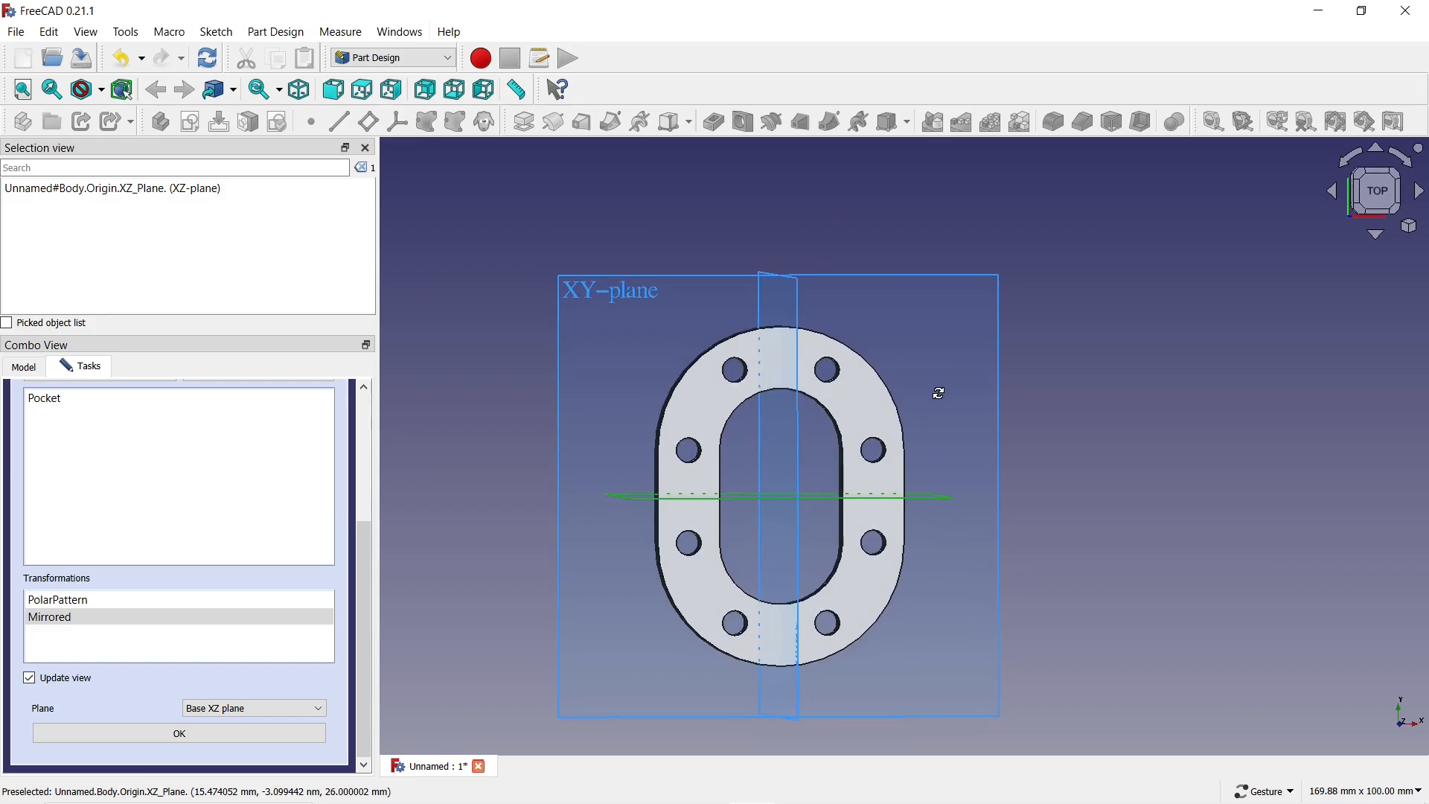
pyautogui.click(272, 735)
pyautogui.moveTo(367, 696); pyautogui.dragTo(383, 463)
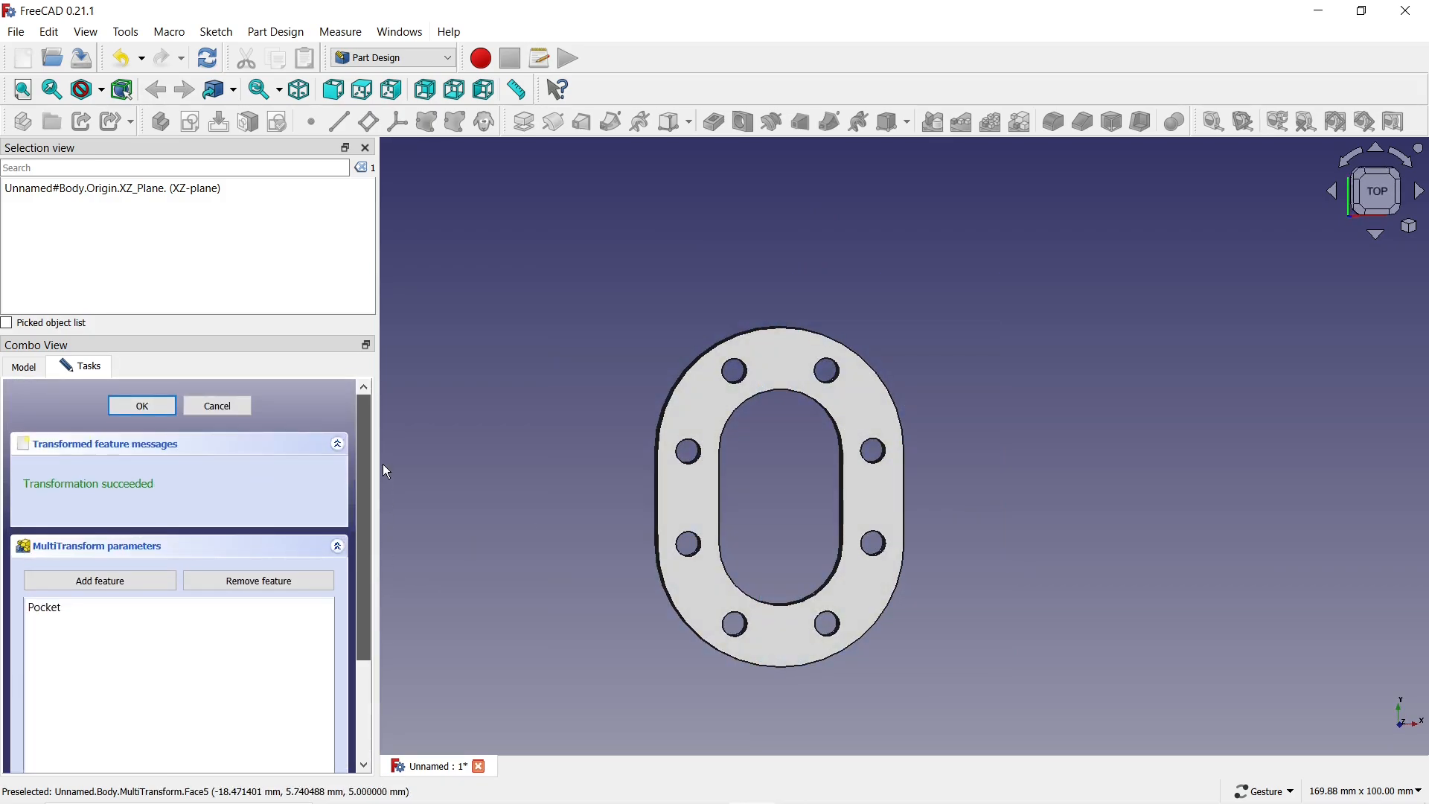
pyautogui.click(150, 409)
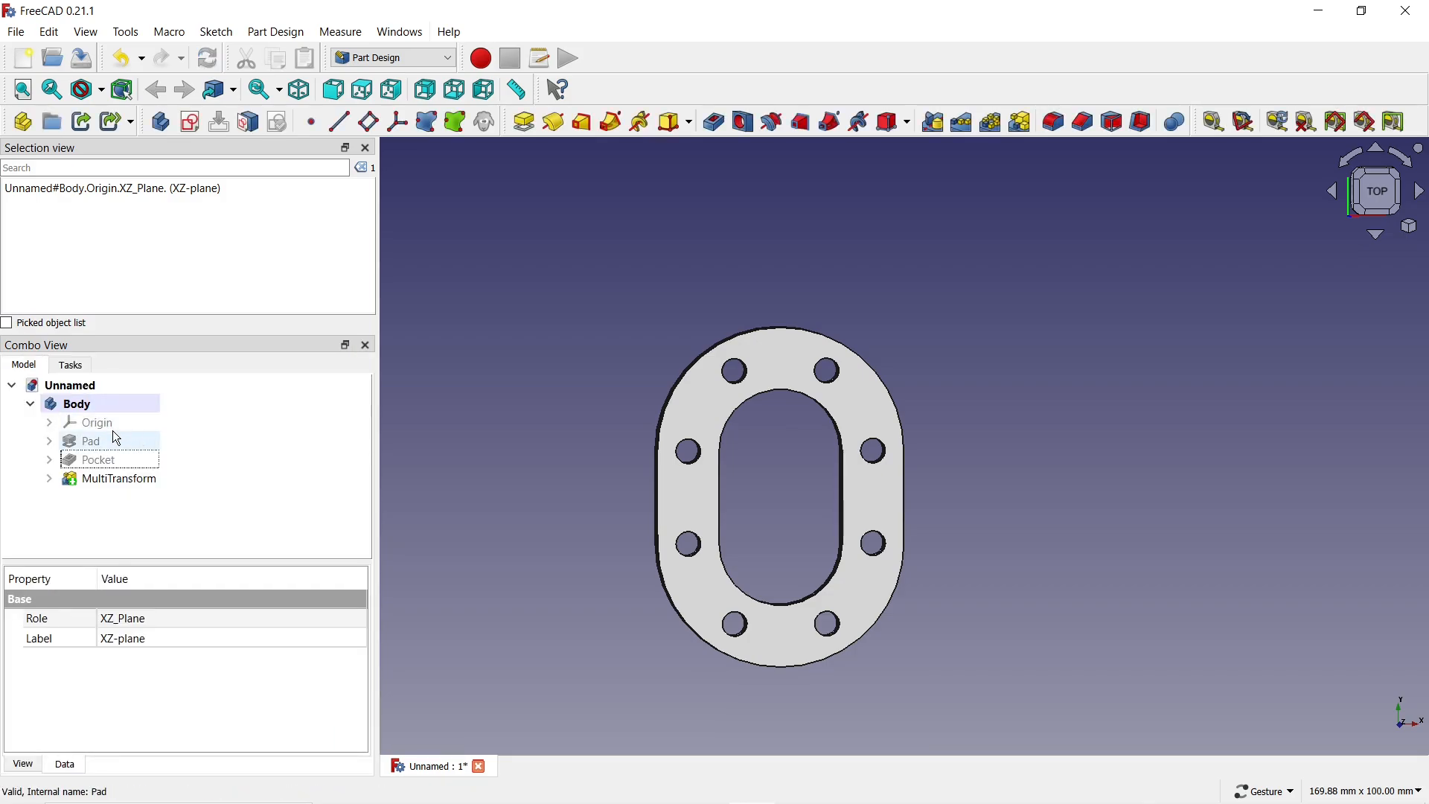
# Set the Body's appearance to the Shaded display mode with the Chrome material
pyautogui.rightClick(86, 407)
pyautogui.click(144, 462)
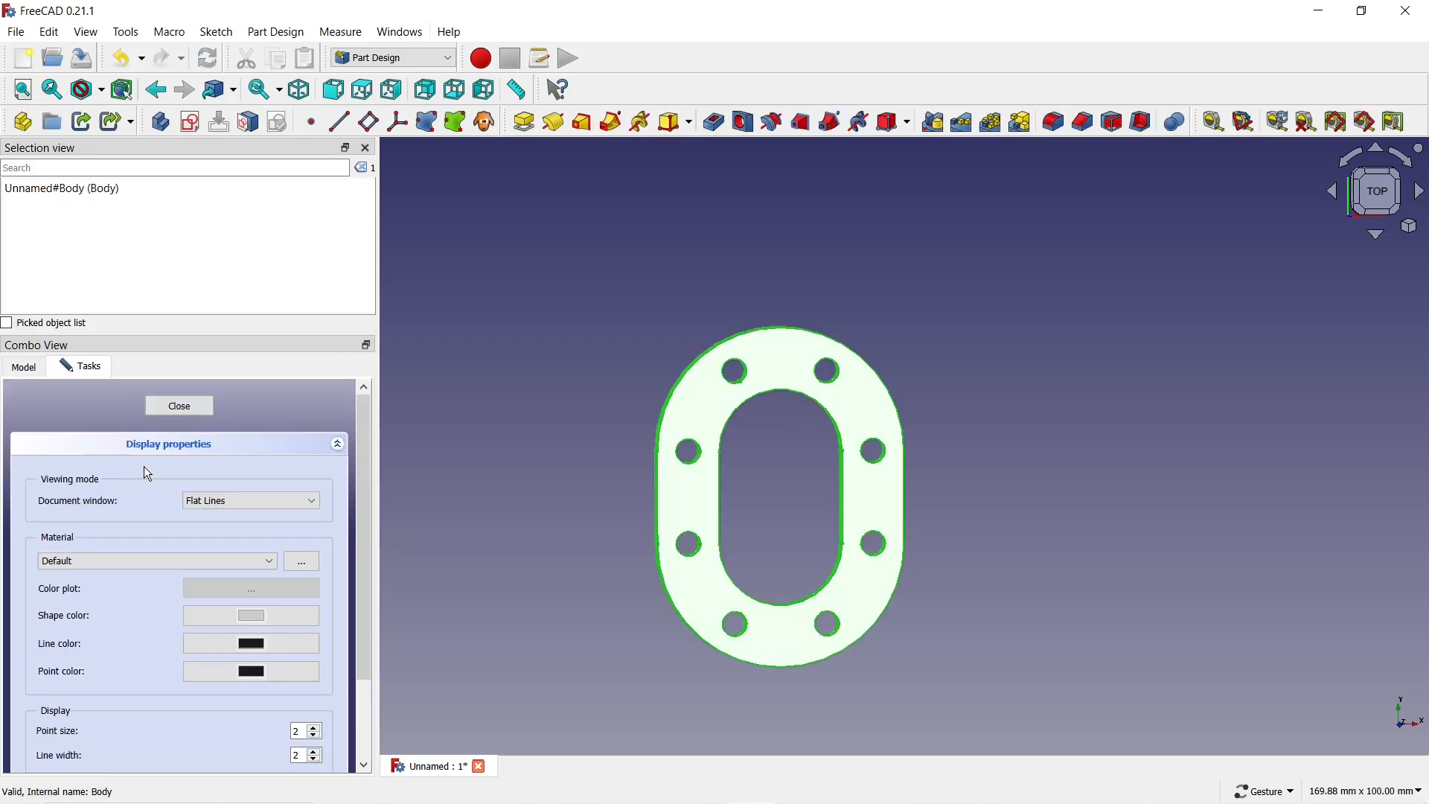
pyautogui.click(237, 499)
pyautogui.click(226, 524)
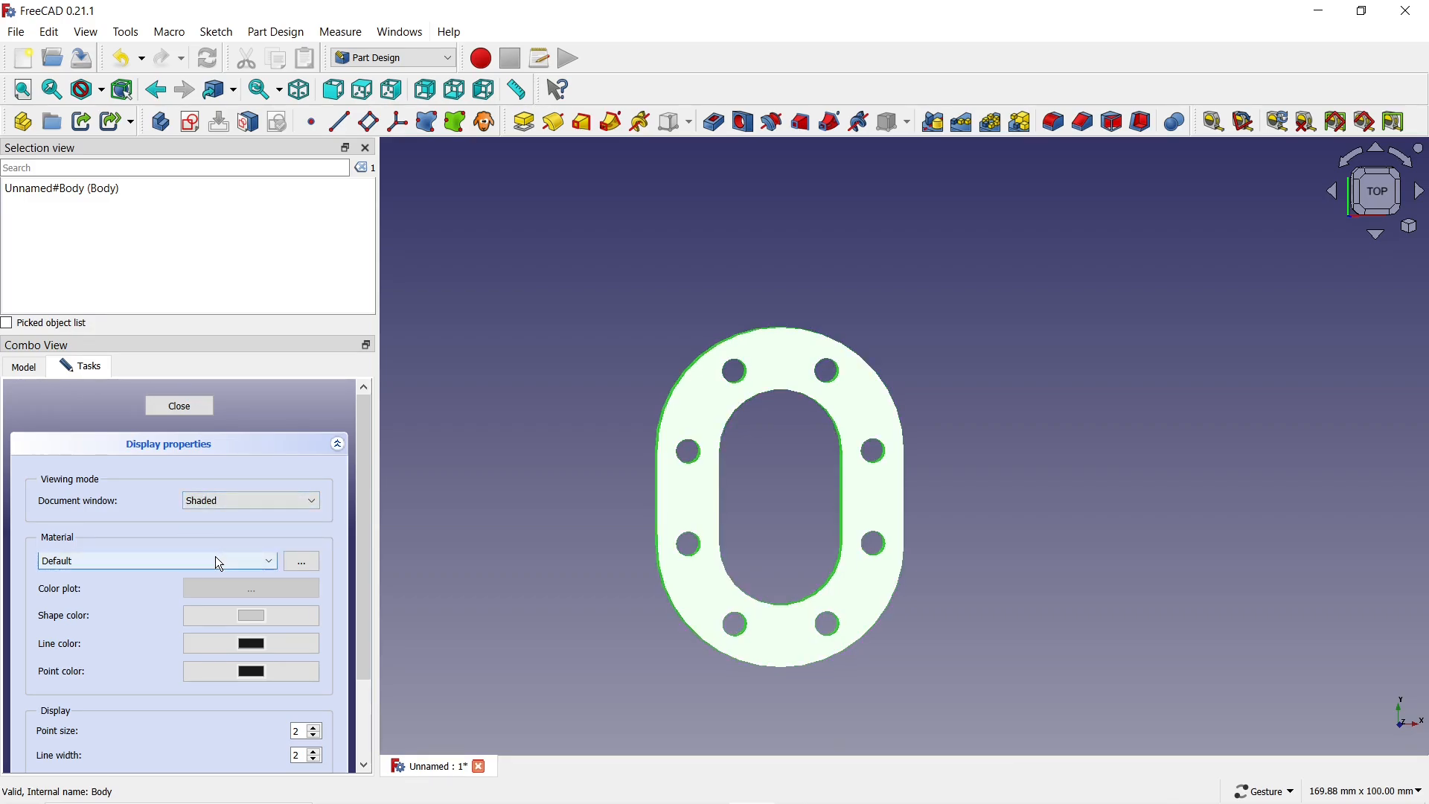
pyautogui.click(216, 558)
pyautogui.click(150, 637)
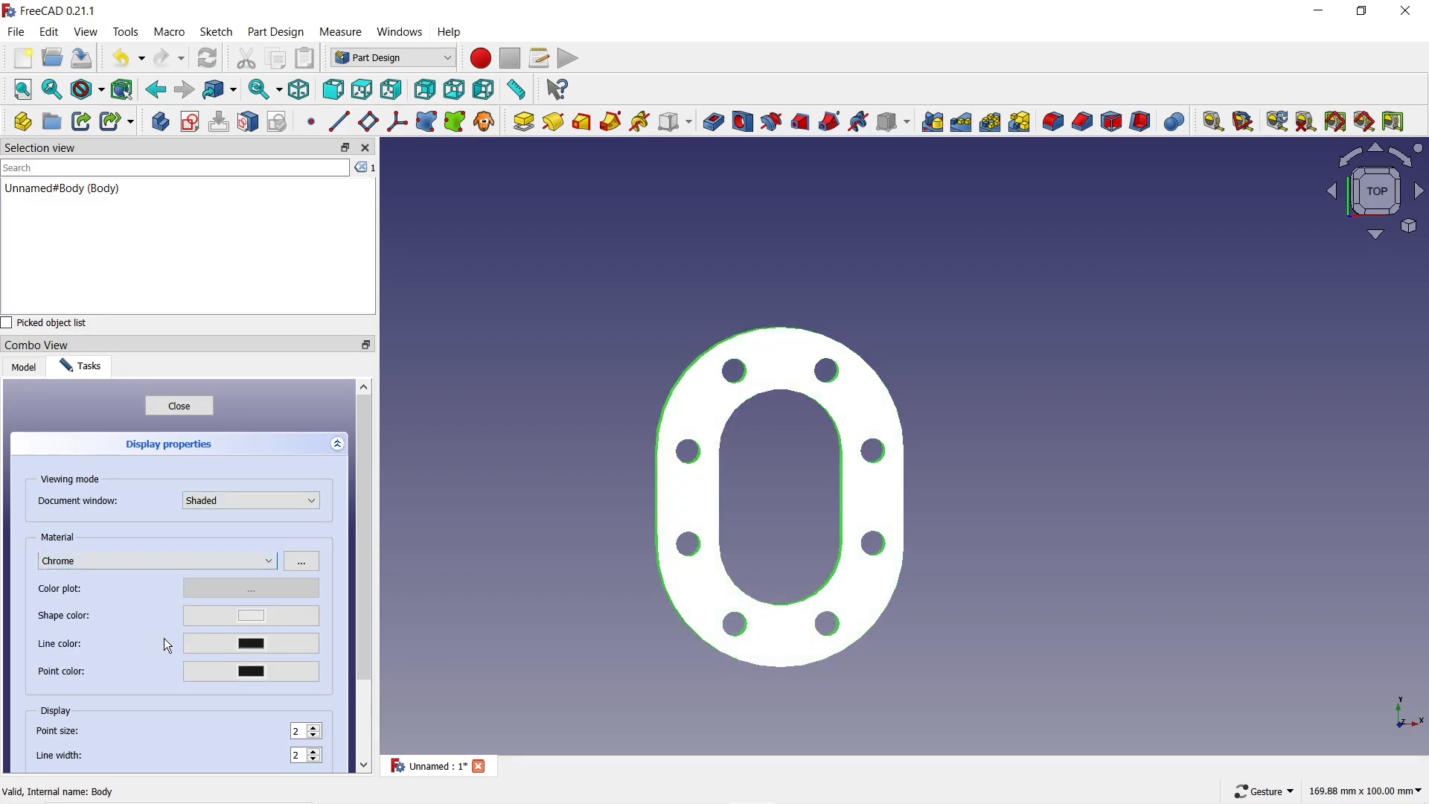
# Change the Body's shape color to the basic bright yellow and close its display properties
pyautogui.click(246, 614)
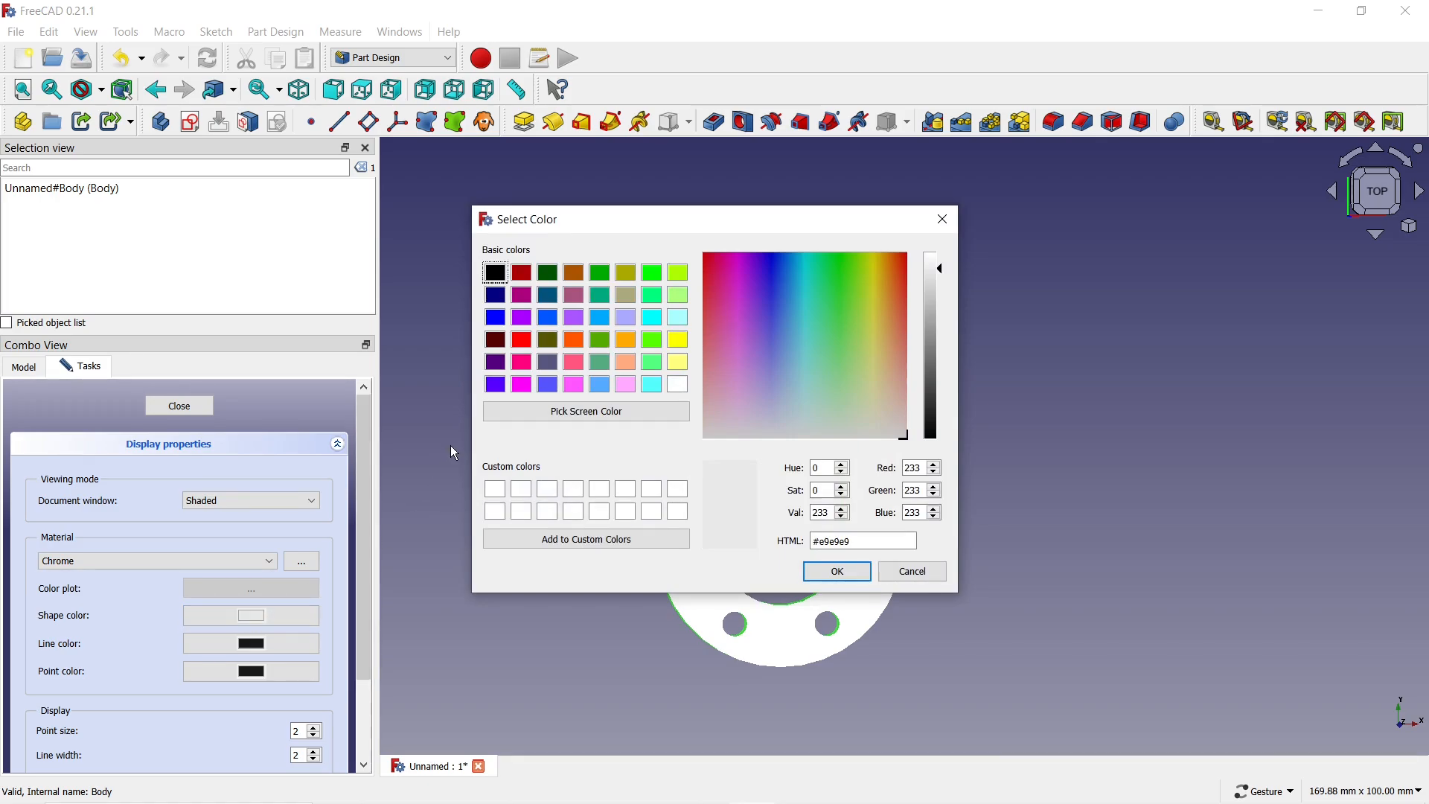
pyautogui.click(678, 339)
pyautogui.click(836, 575)
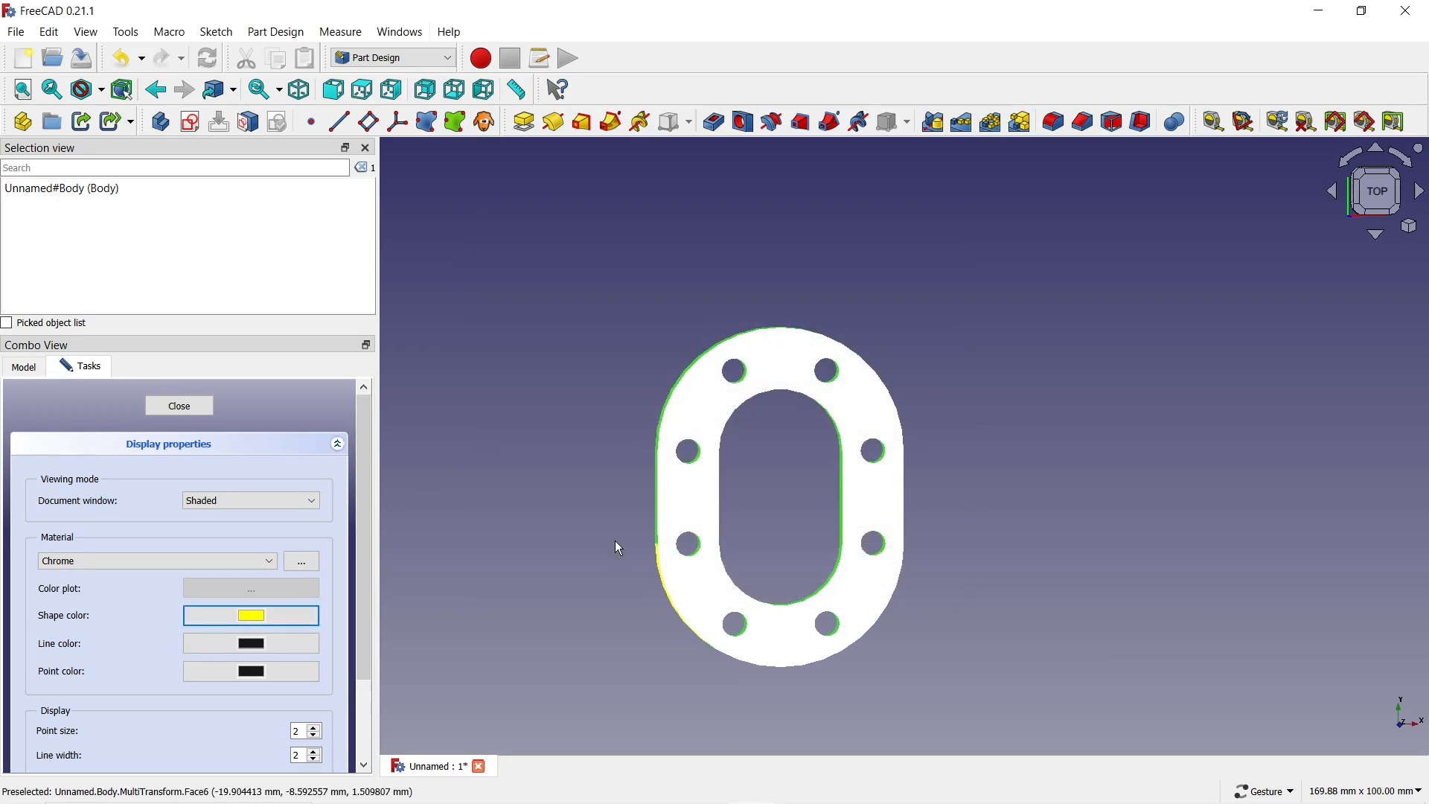
pyautogui.click(195, 409)
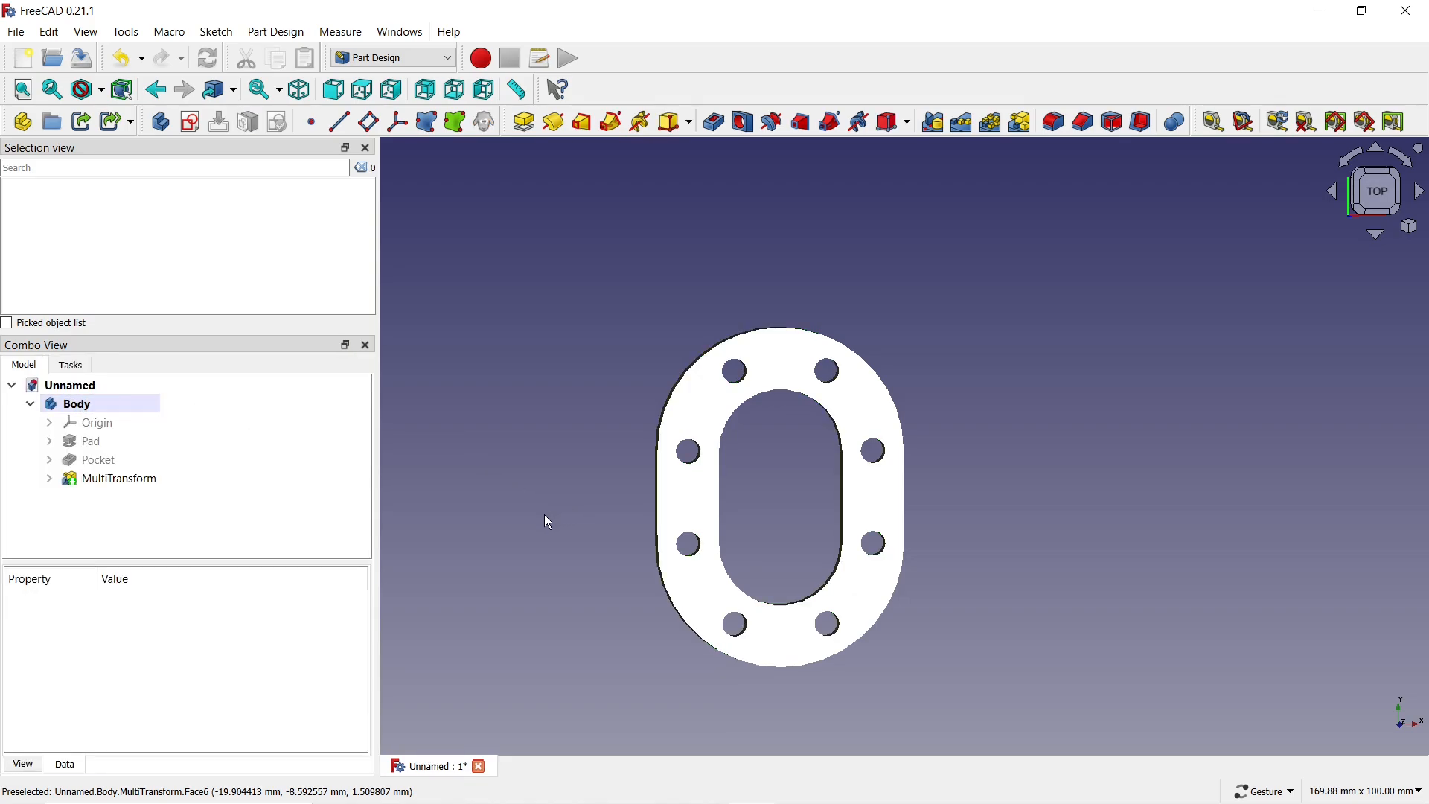
# Examine the finished ring and its through holes from oblique angles and at different zoom levels
pyautogui.moveTo(569, 637); pyautogui.dragTo(835, 472)
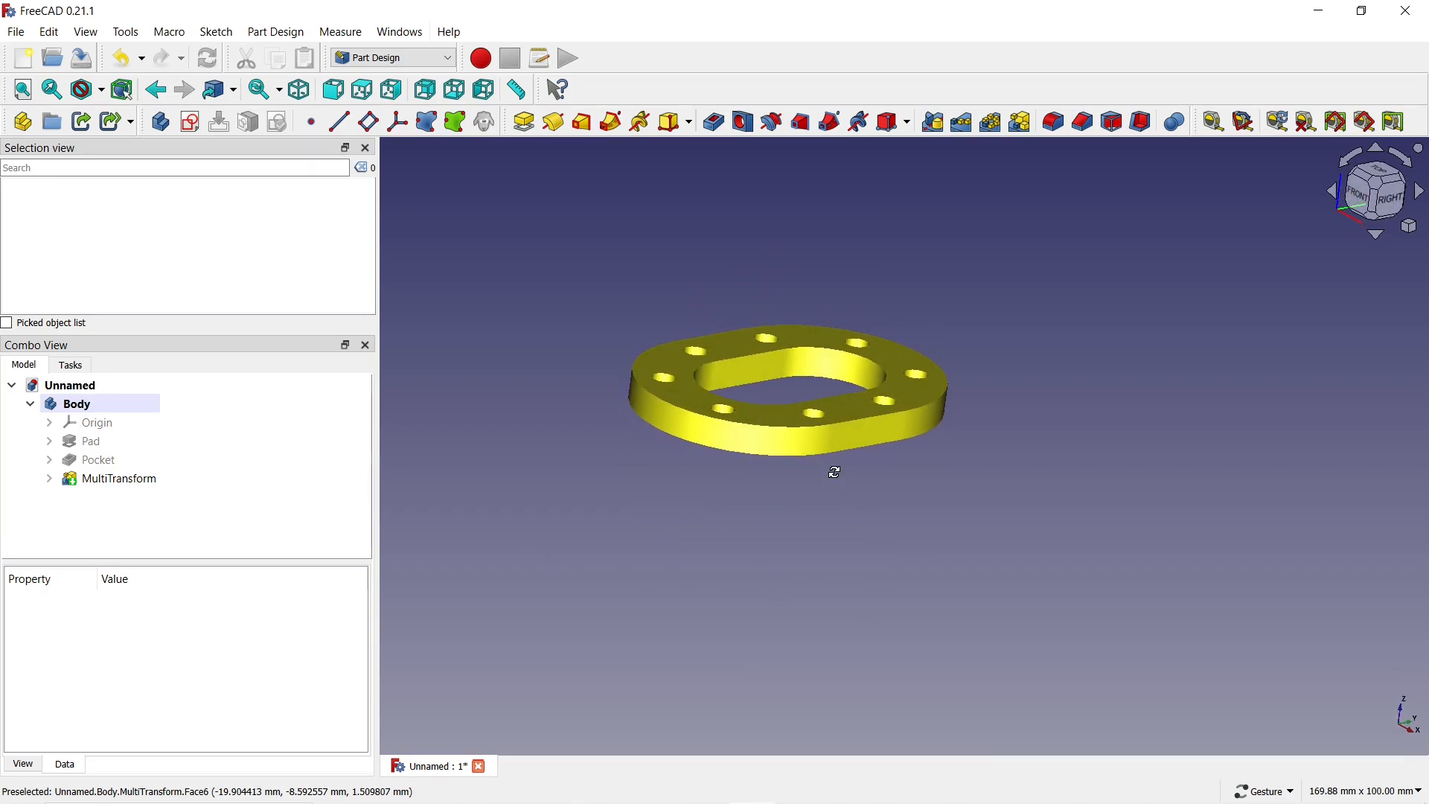
pyautogui.moveTo(1034, 404); pyautogui.dragTo(949, 407)
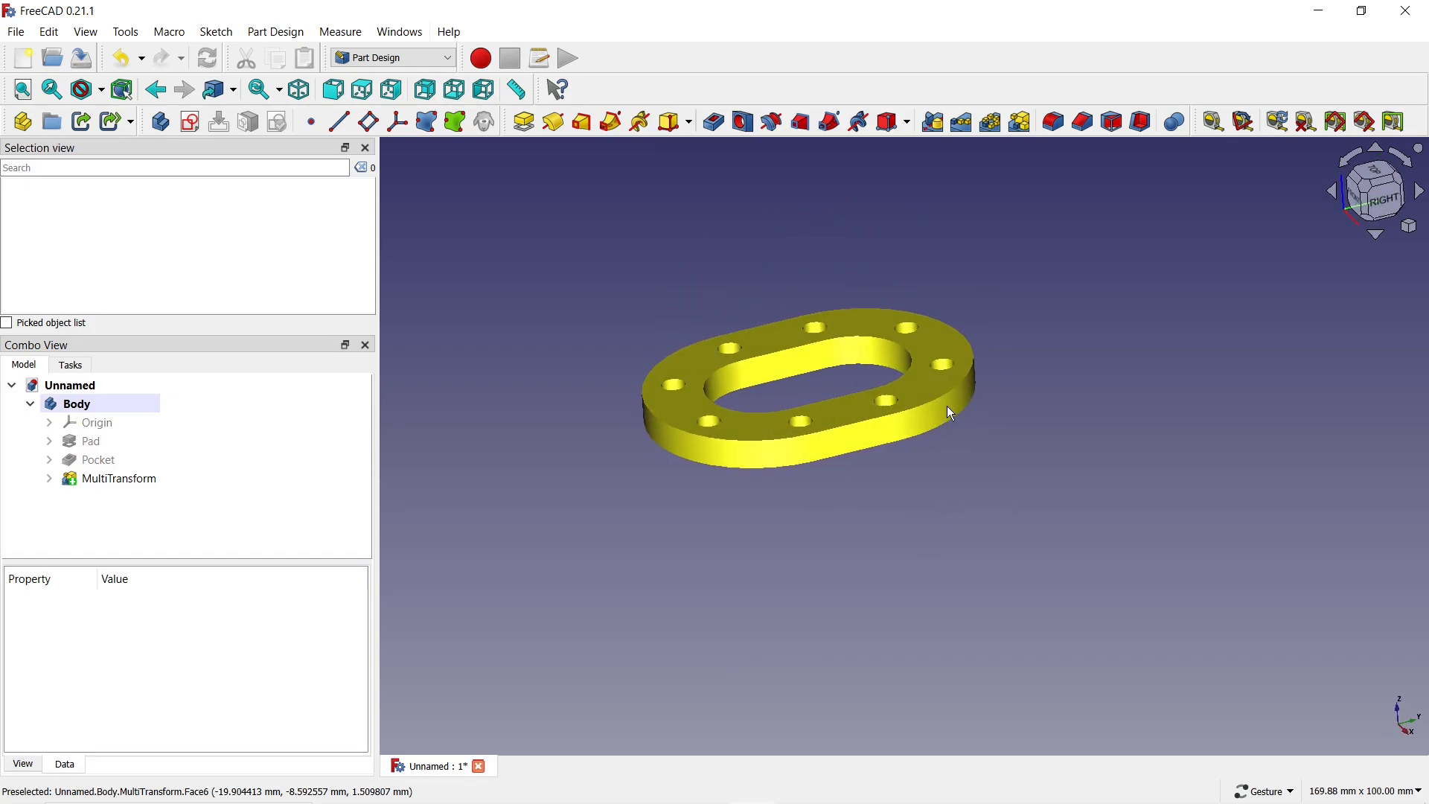
pyautogui.scroll(3, 835, 320)
pyautogui.moveTo(1149, 320); pyautogui.dragTo(1174, 341)
pyautogui.scroll(-1, 1126, 415)
pyautogui.scroll(-1, 1071, 560)
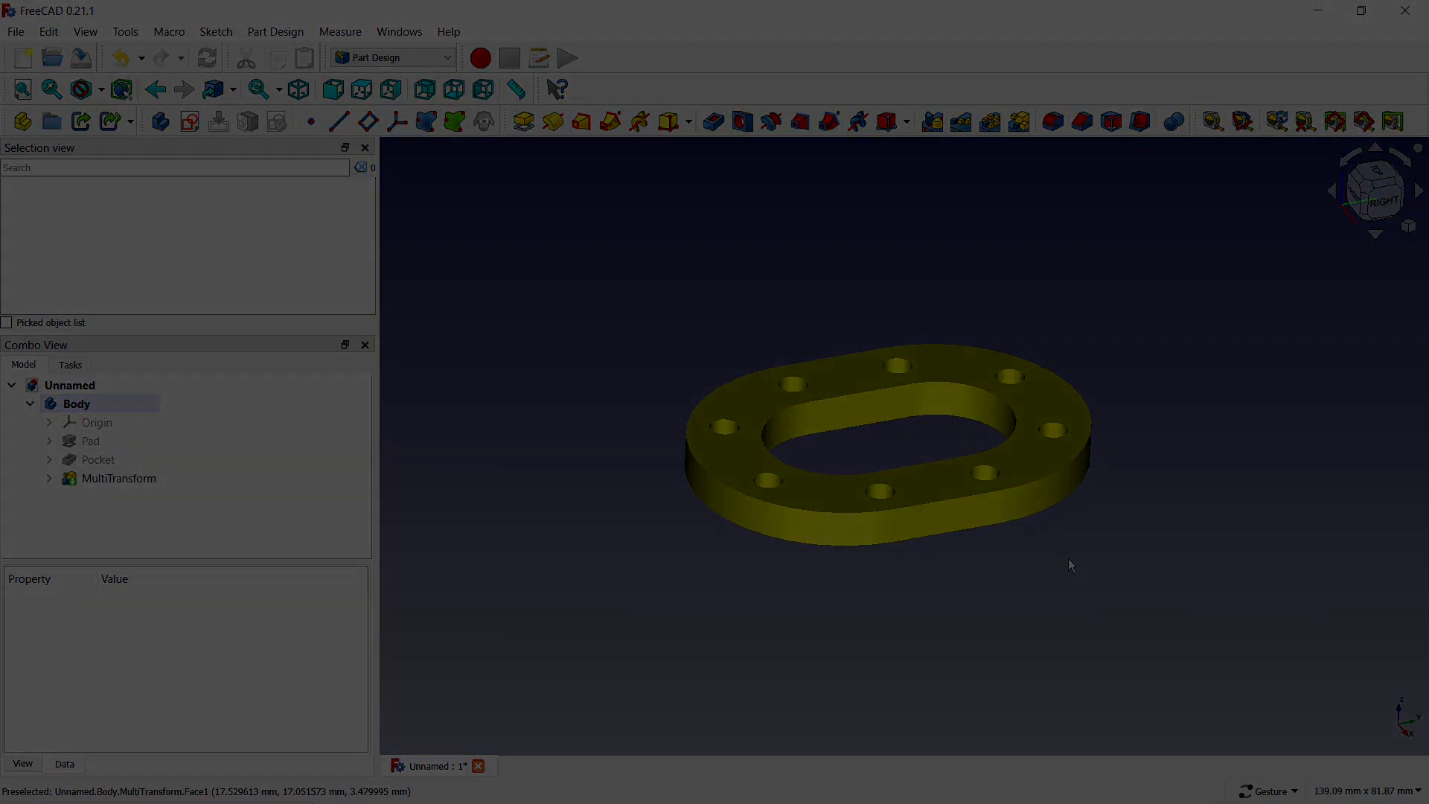